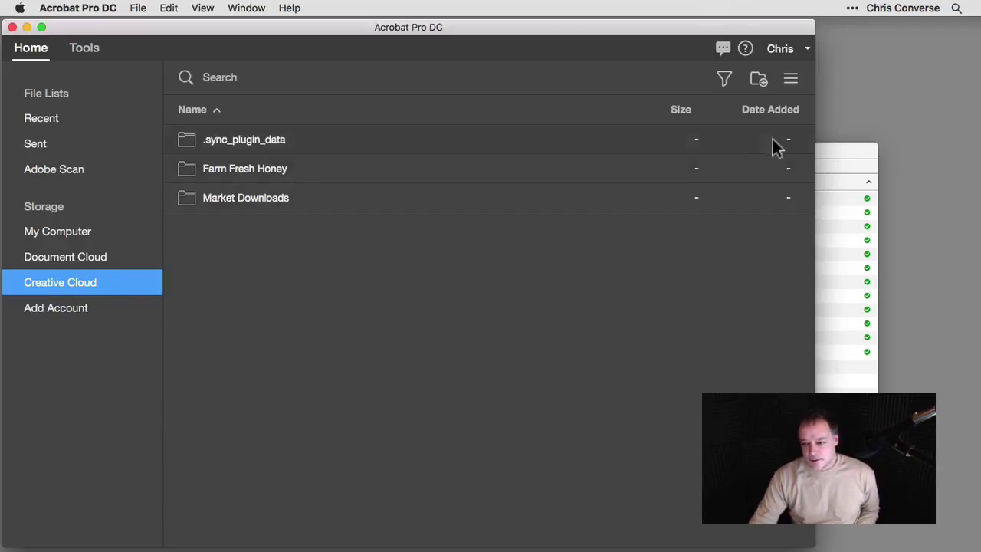
- Move the Creative Cloud Files window up and to the right, then return to Acrobat
left_click(835, 153)
left_click_drag(835, 153, 896, 139)
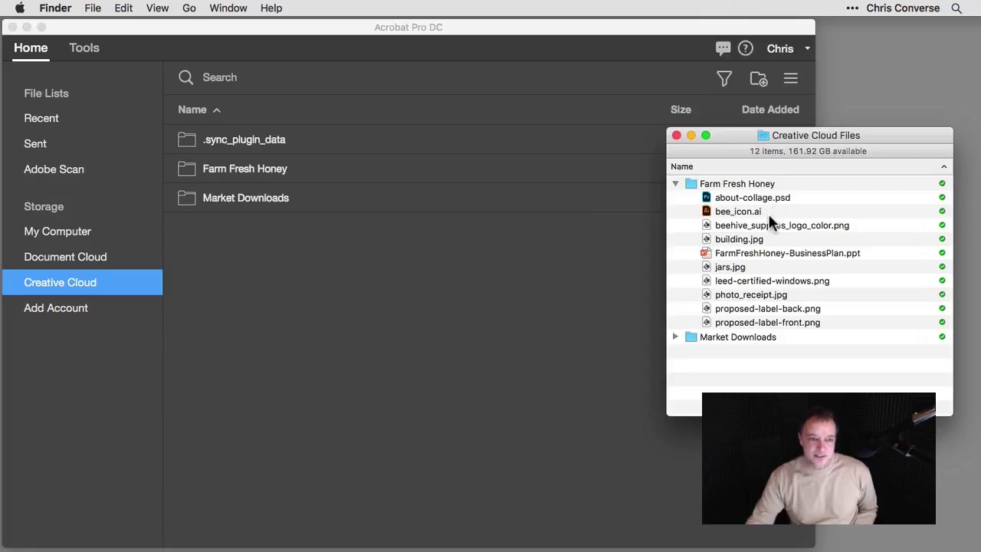
left_click(574, 271)
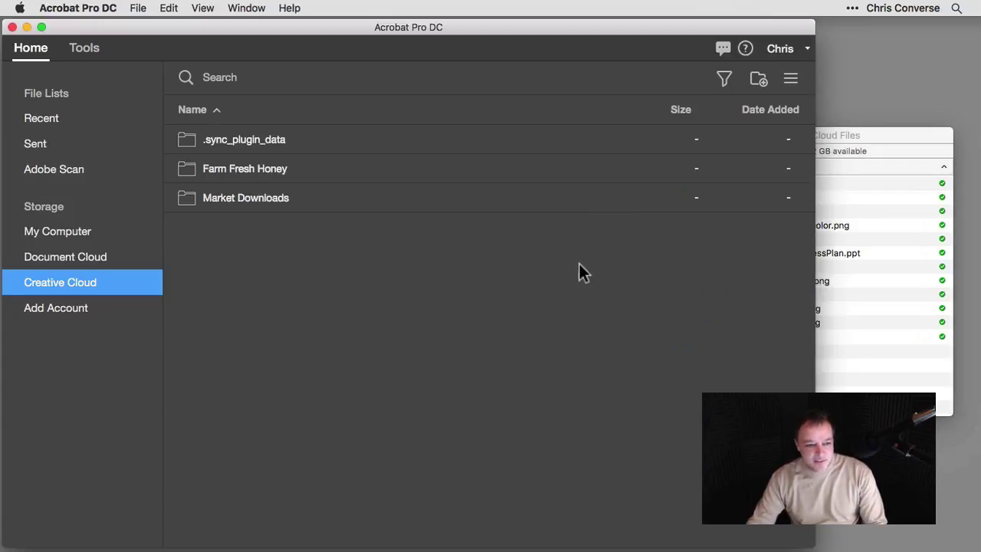
- Open the Combine Files tool and cancel the Add Files browser, leaving the list empty
left_click(81, 48)
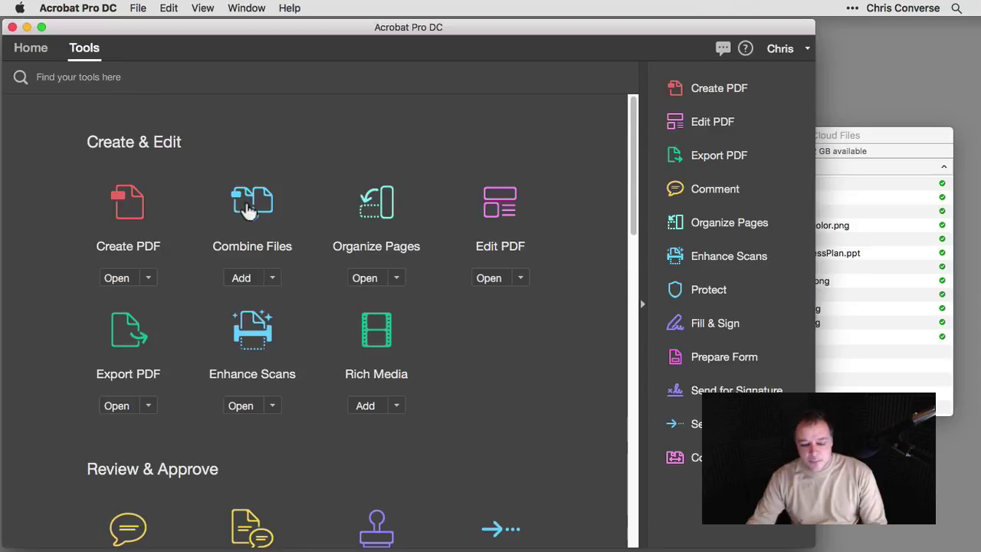
left_click(246, 207)
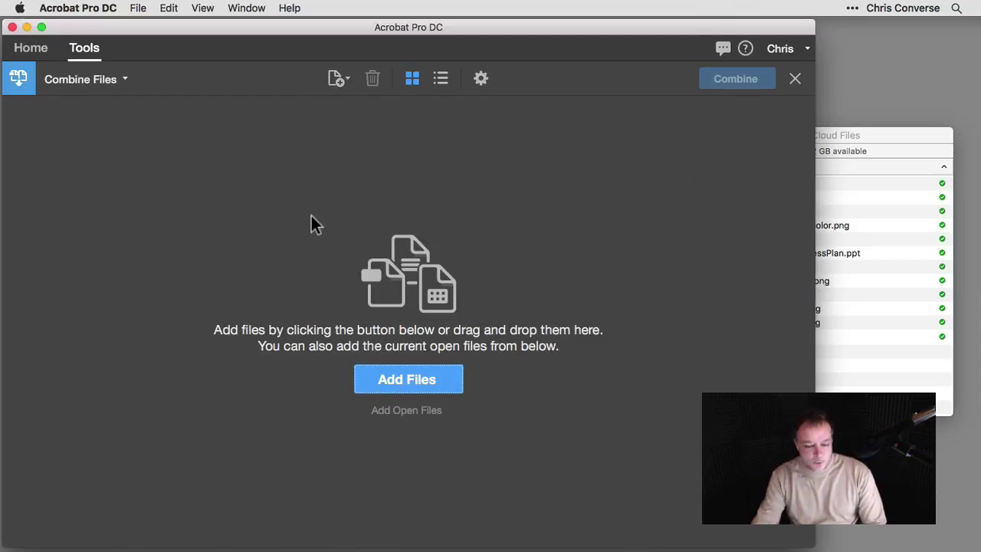
left_click(423, 362)
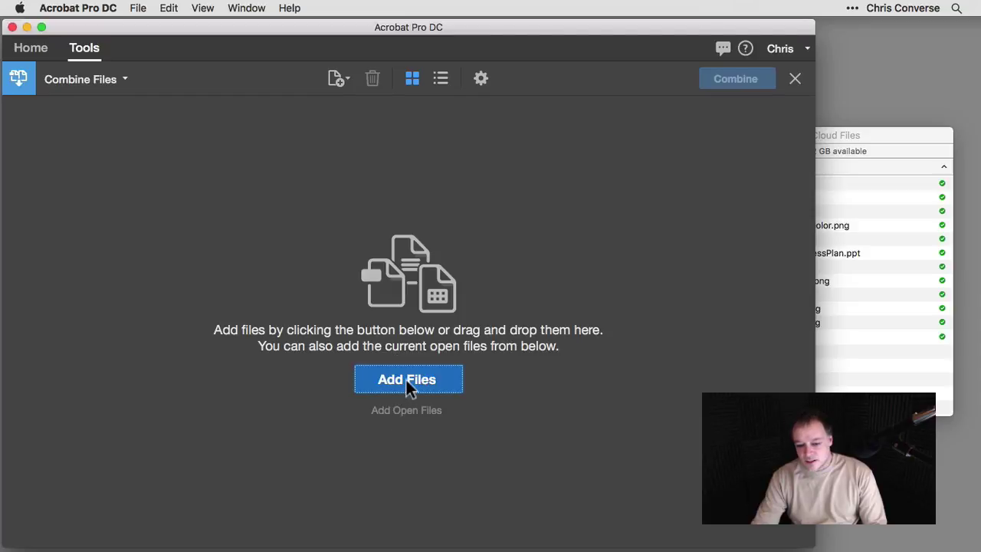
left_click(405, 379)
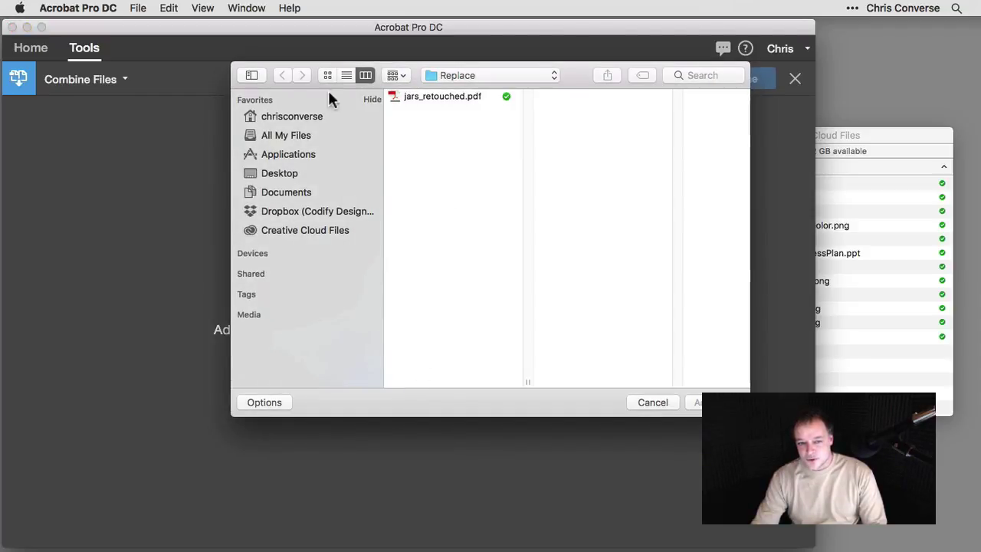
left_click(652, 403)
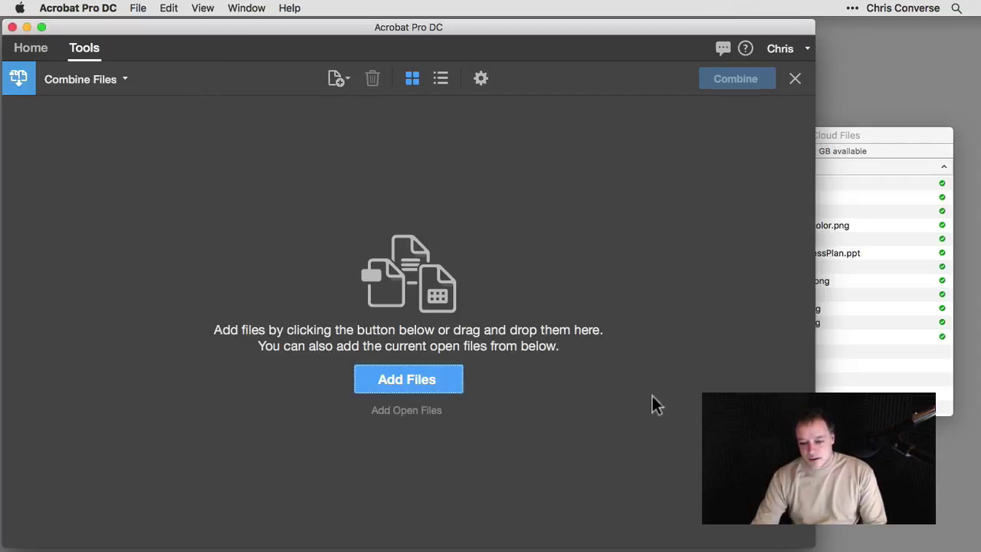
- Select all ten Farm Fresh Honey files, from about-collage.psd down, and drag them into Acrobat's combine list
left_click(862, 390)
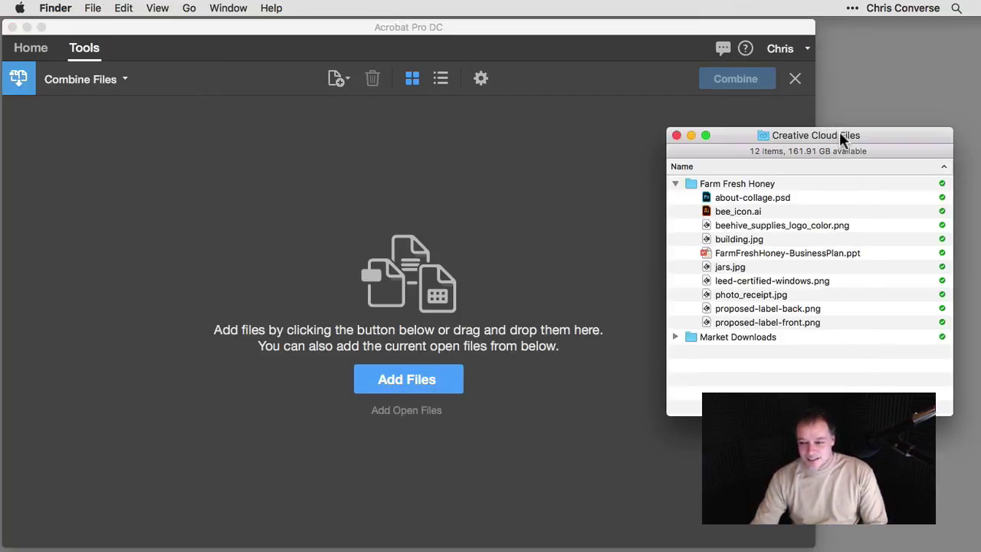
left_click(741, 199)
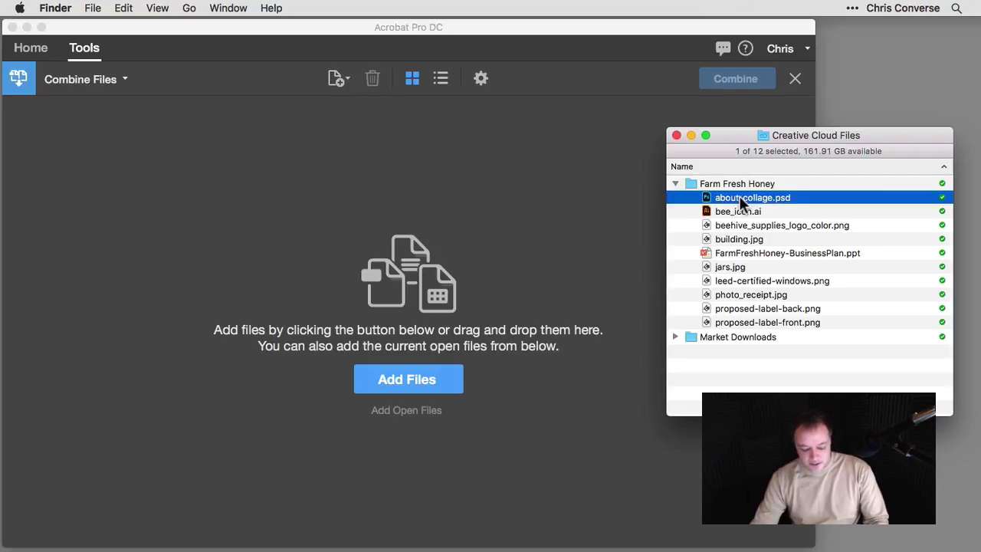
left_click(742, 325, "shift")
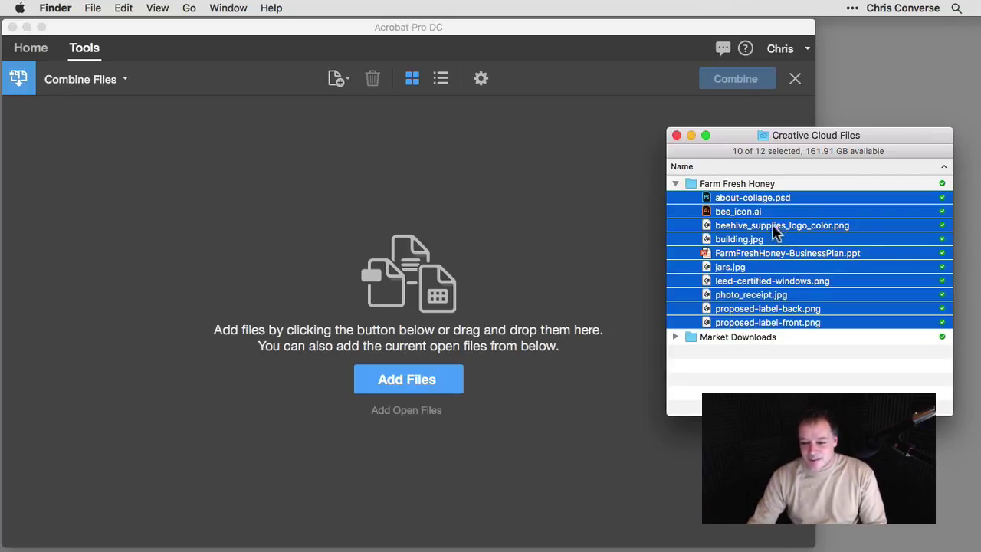
left_click_drag(767, 227, 400, 185)
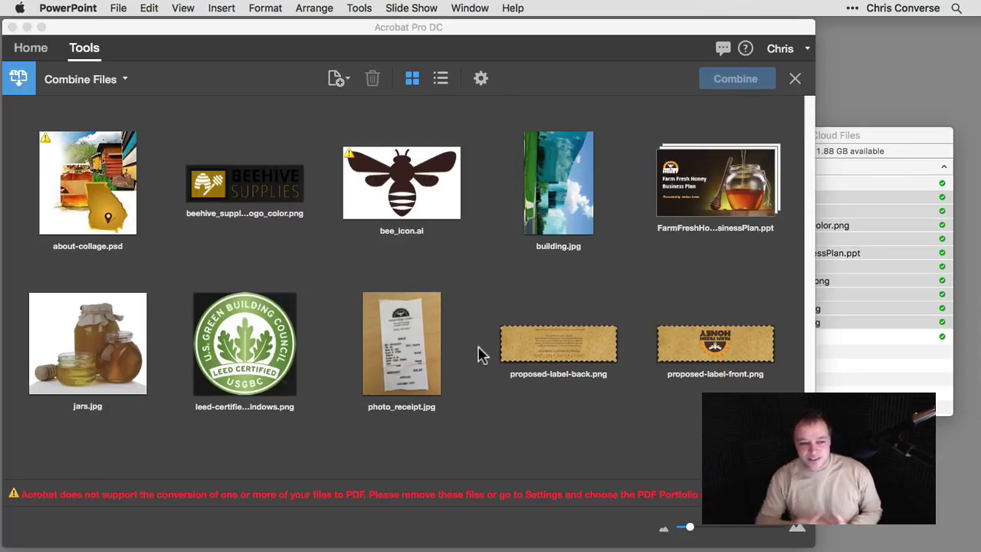
- Delete about-collage.psd and bee_icon.ai from the combine list, leaving eight convertible files
left_click(334, 276)
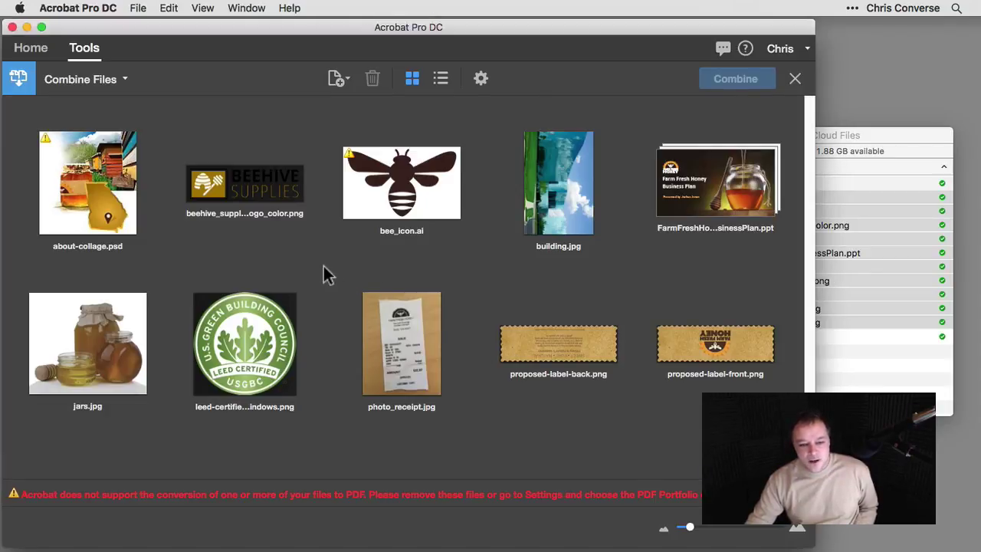
mouse_move(55, 147)
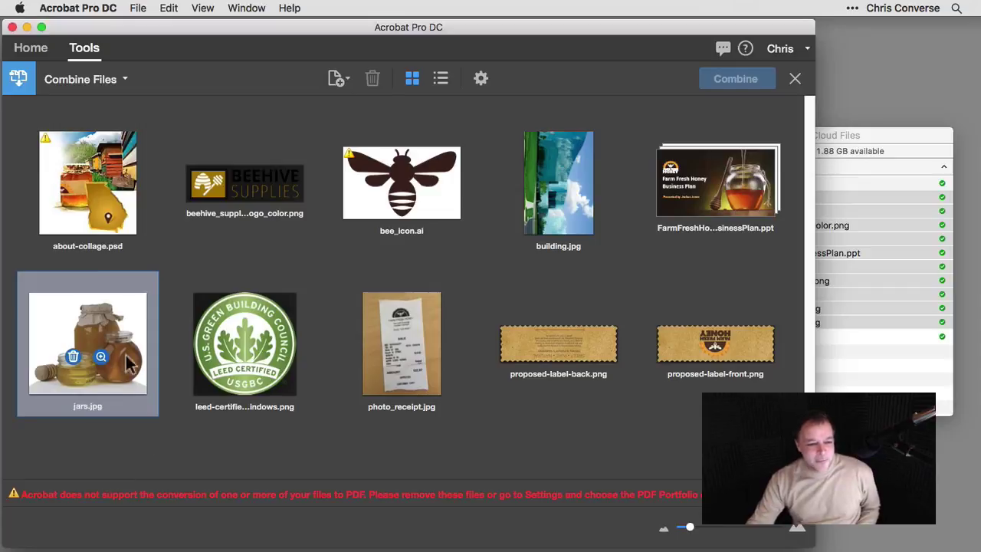
mouse_move(66, 125)
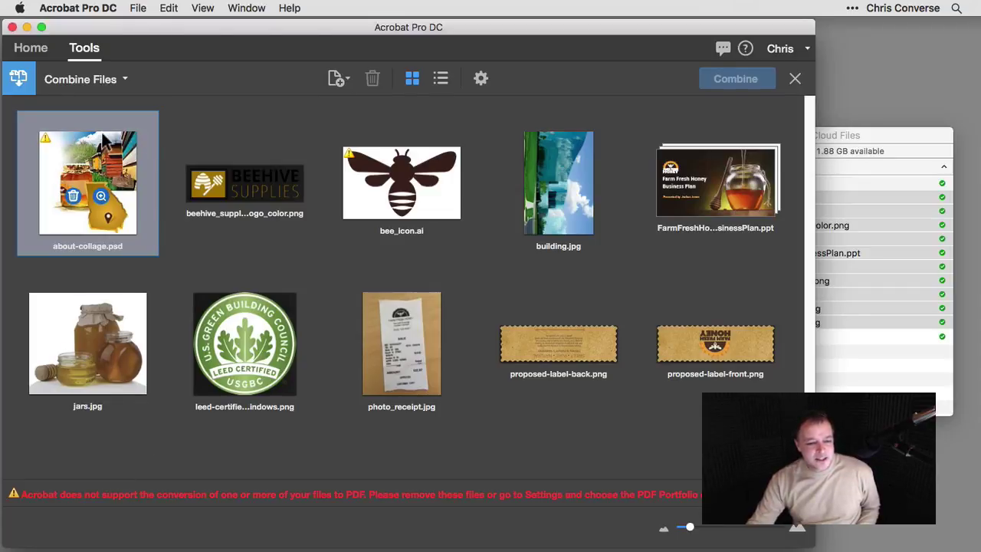
left_click(76, 135)
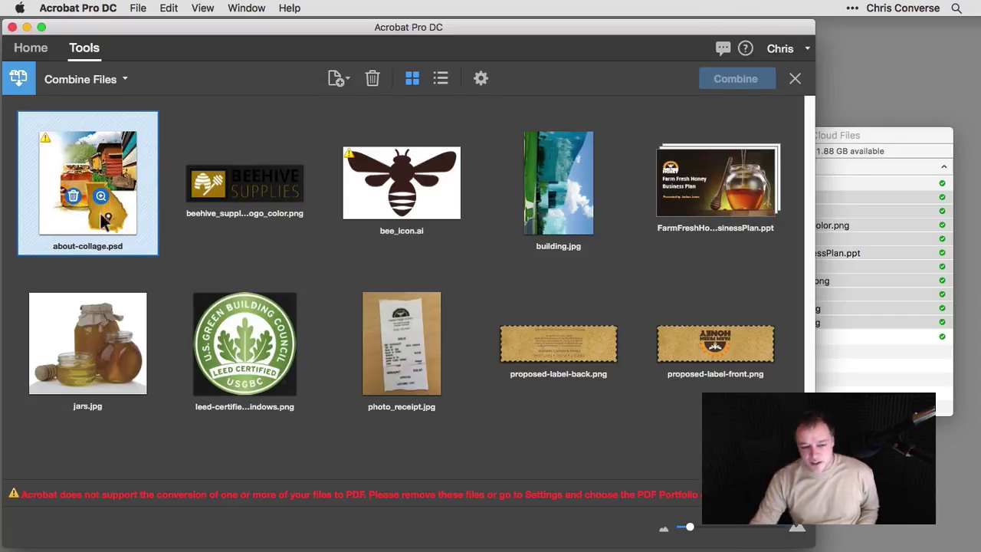
key("Delete")
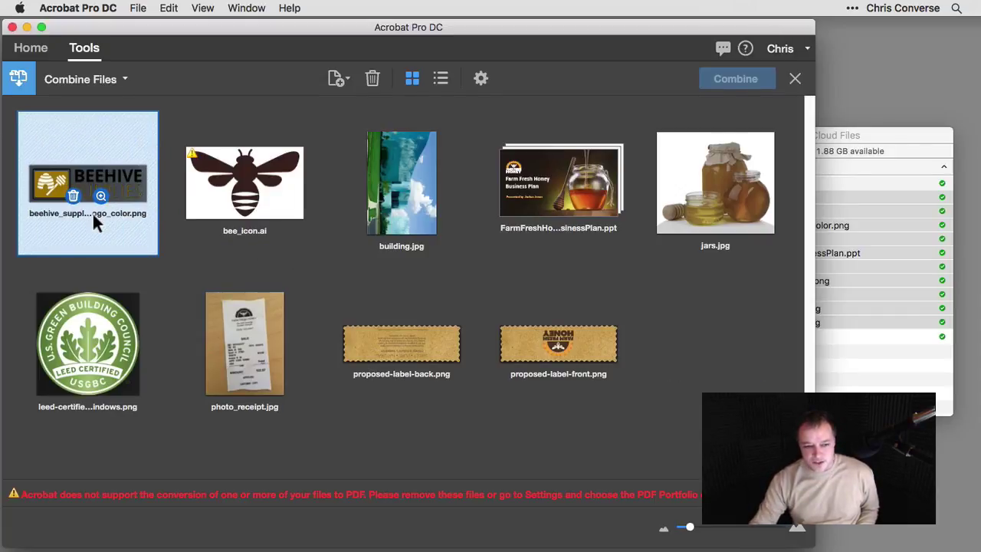
left_click(213, 161)
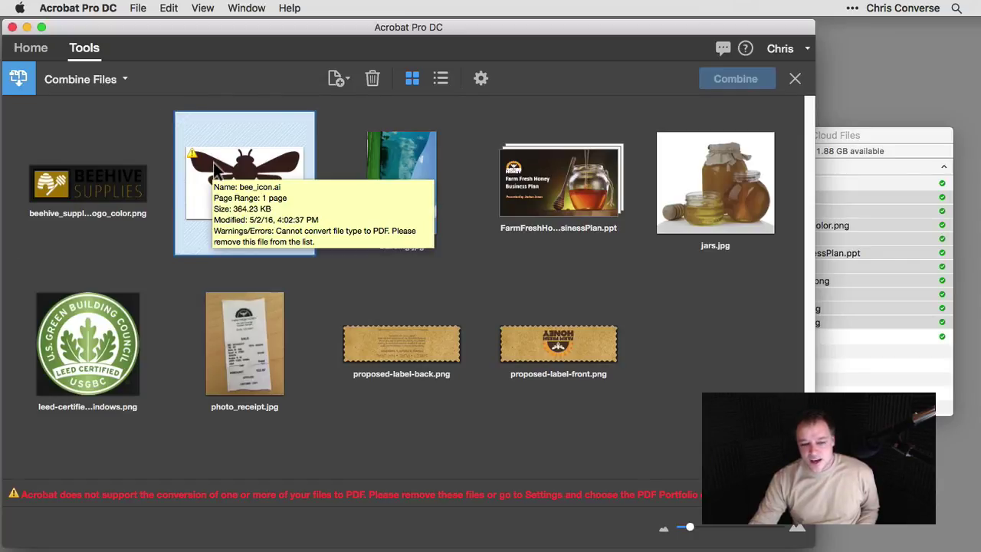
mouse_move(213, 163)
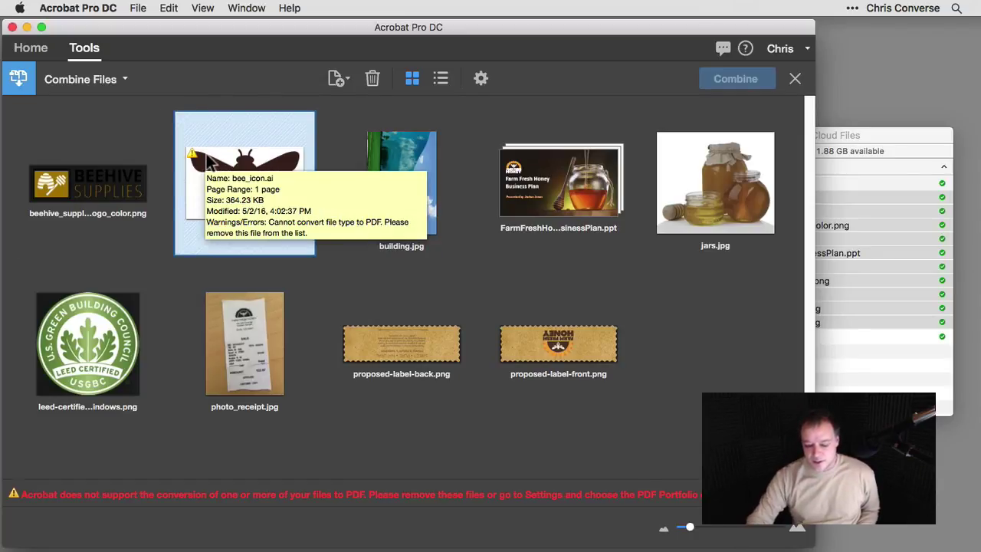
key("Delete")
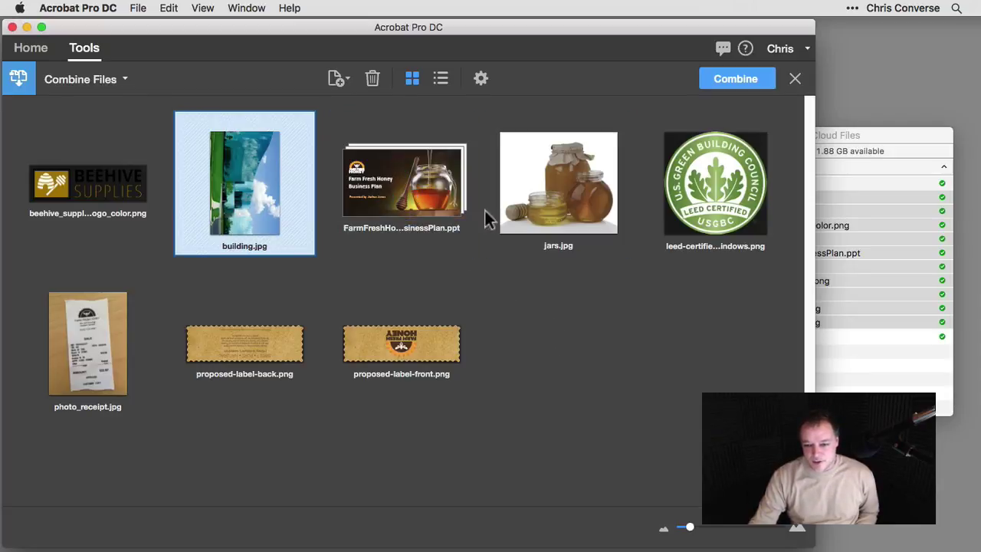
mouse_move(700, 223)
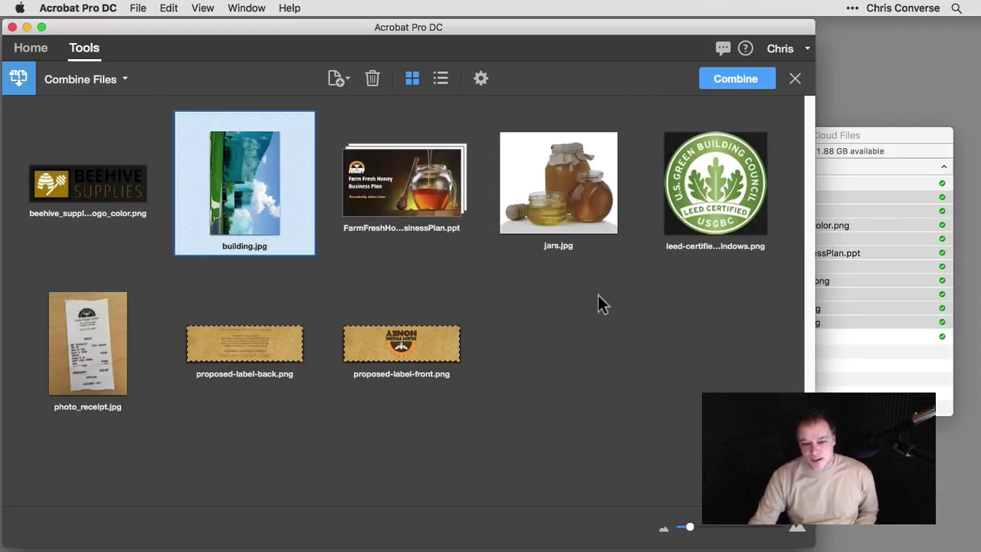
- Combine the eight files into Binder2.pdf and drag the Beehive Supplies page to third place
left_click(731, 77)
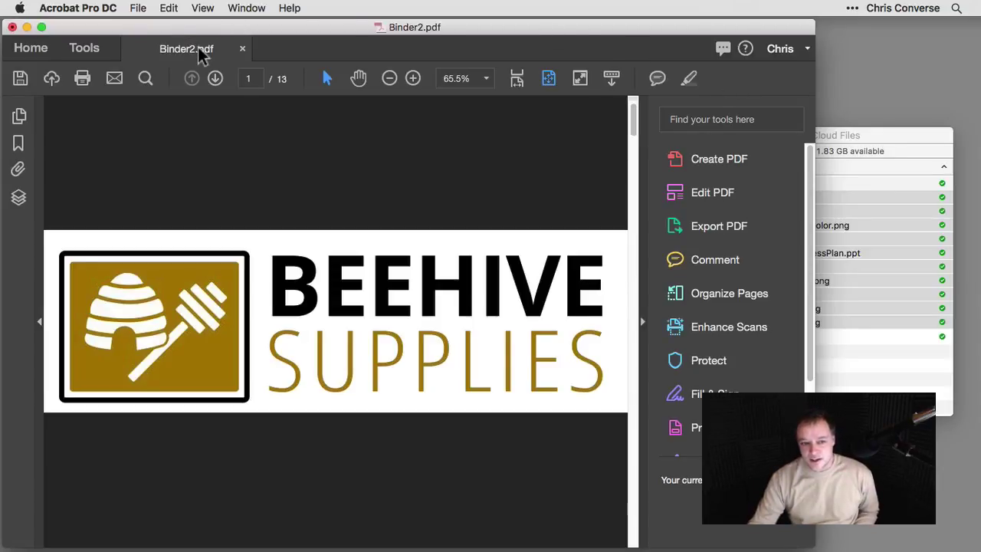
left_click(19, 117)
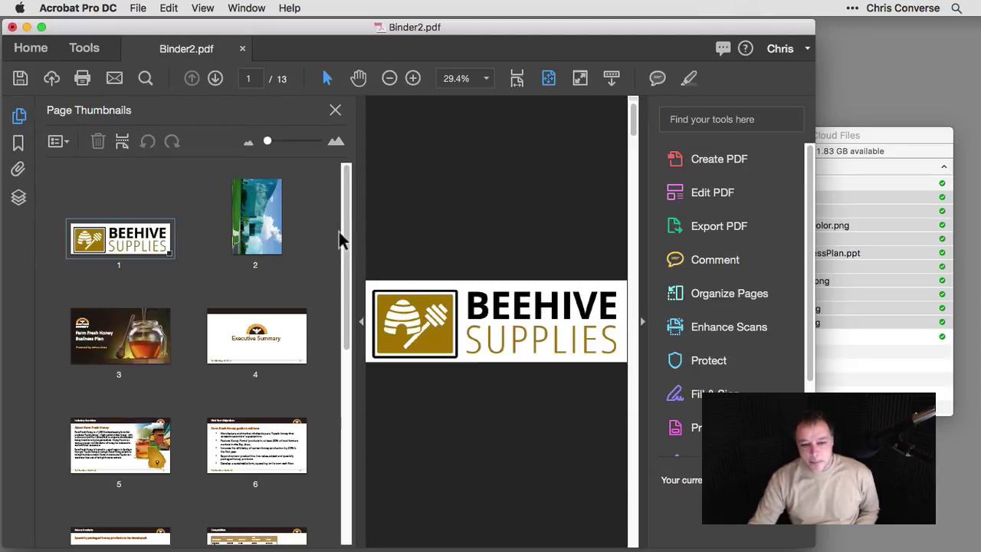
left_click_drag(346, 227, 375, 217)
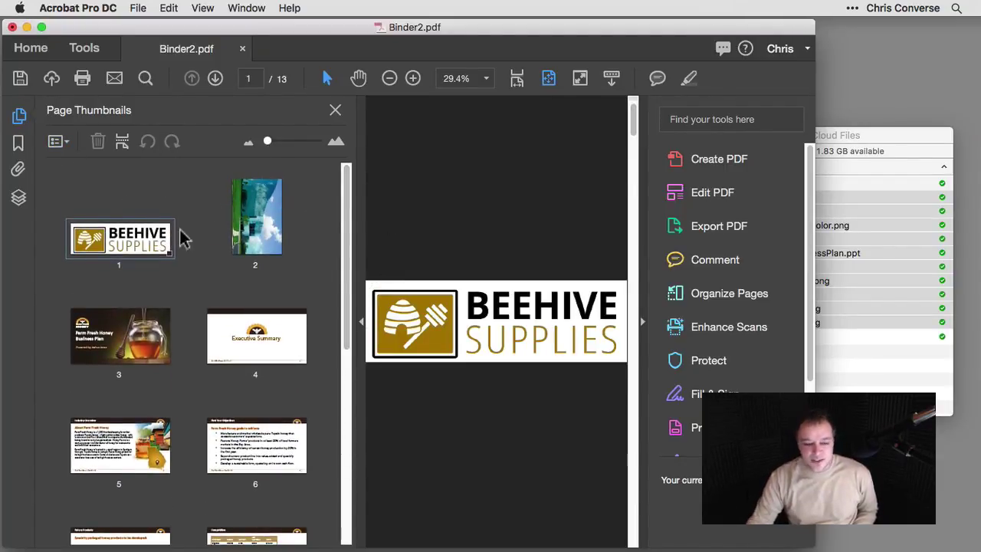
left_click_drag(131, 226, 175, 314)
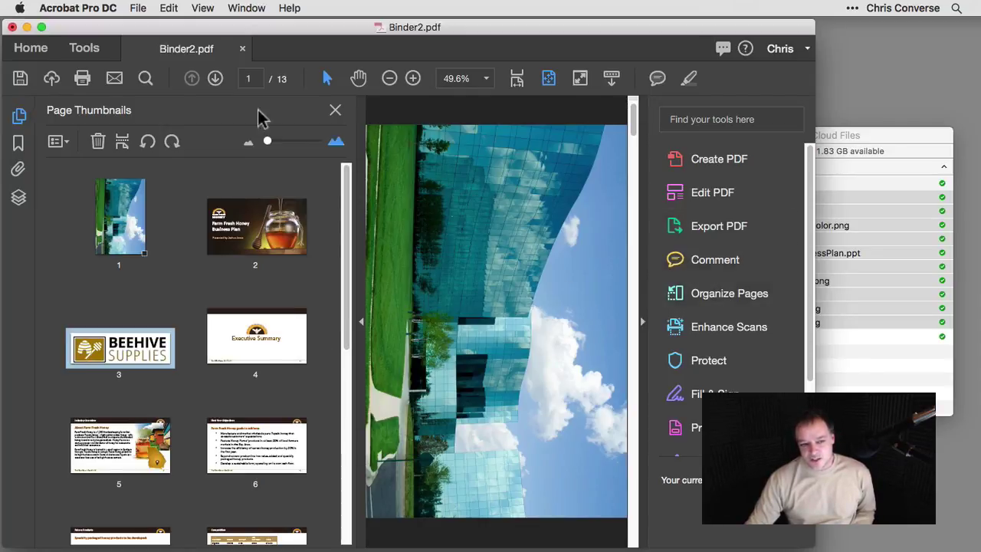
- In Organize Pages, rotate page 1's building photo to landscape
left_click(84, 47)
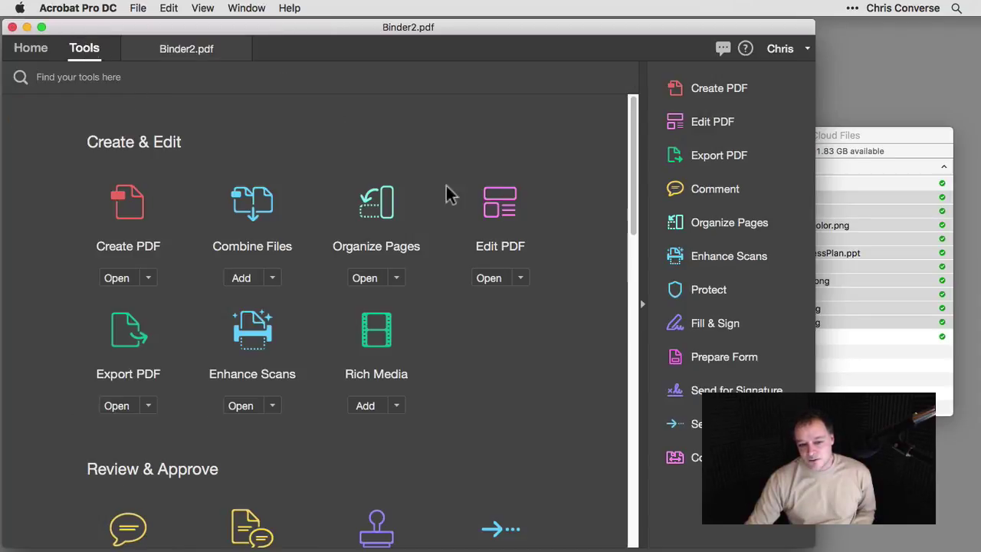
left_click(376, 212)
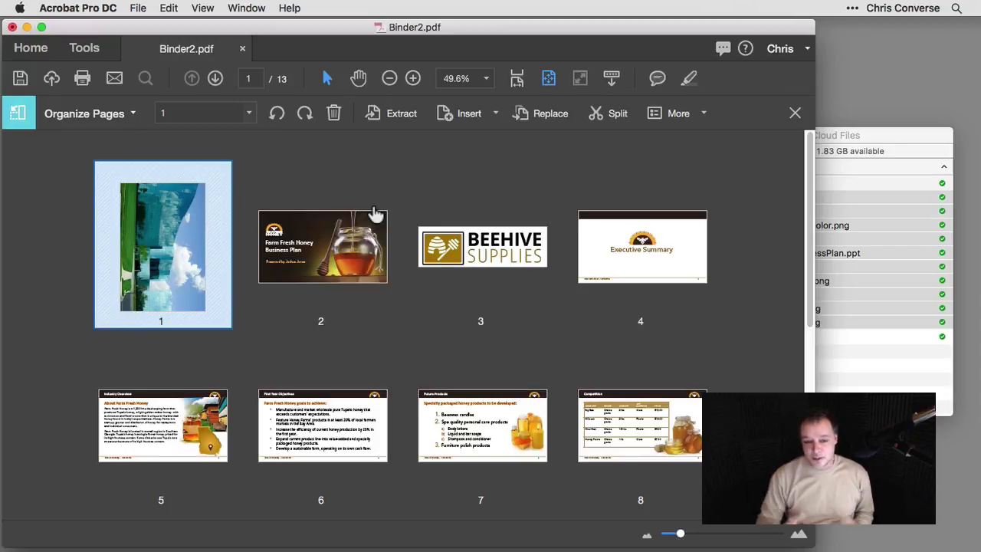
mouse_move(208, 164)
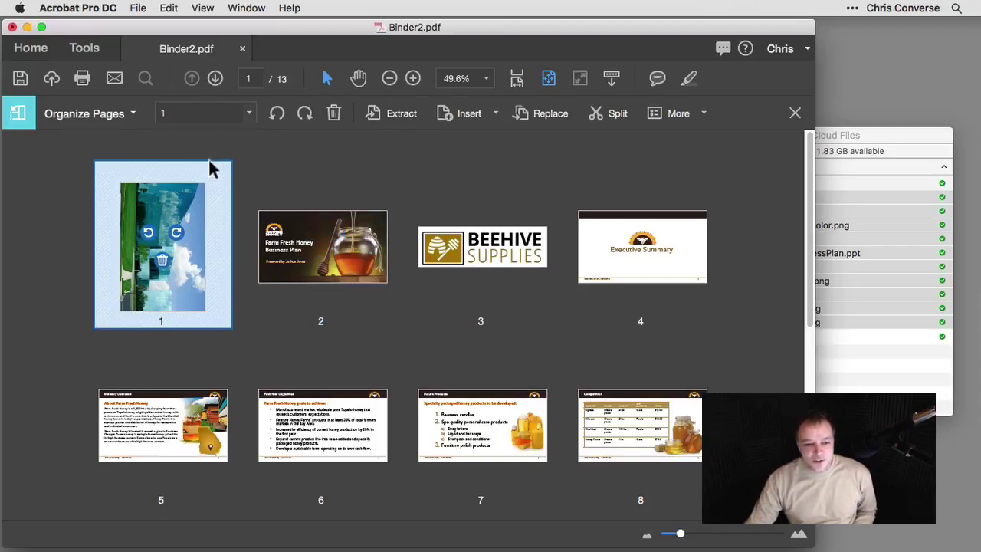
left_click(148, 237)
left_click(70, 243)
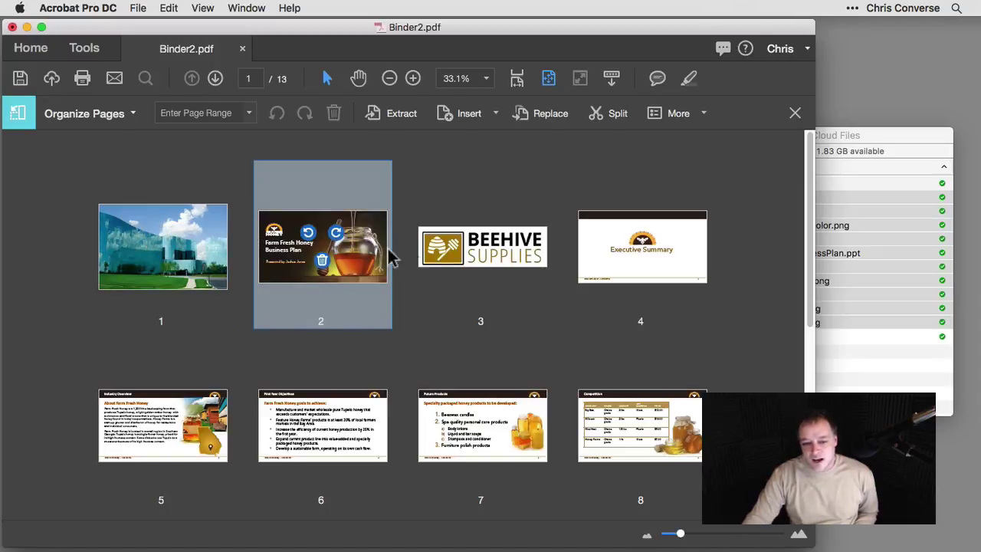
- Move the Beehive Supplies page into second place and clear the selection
left_click_drag(477, 261, 244, 229)
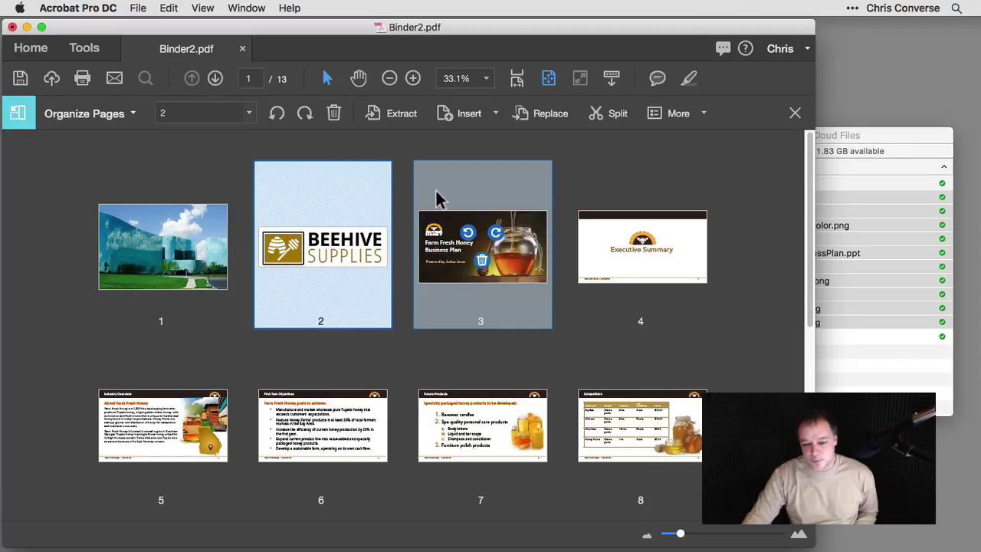
left_click(629, 181)
left_click(744, 201)
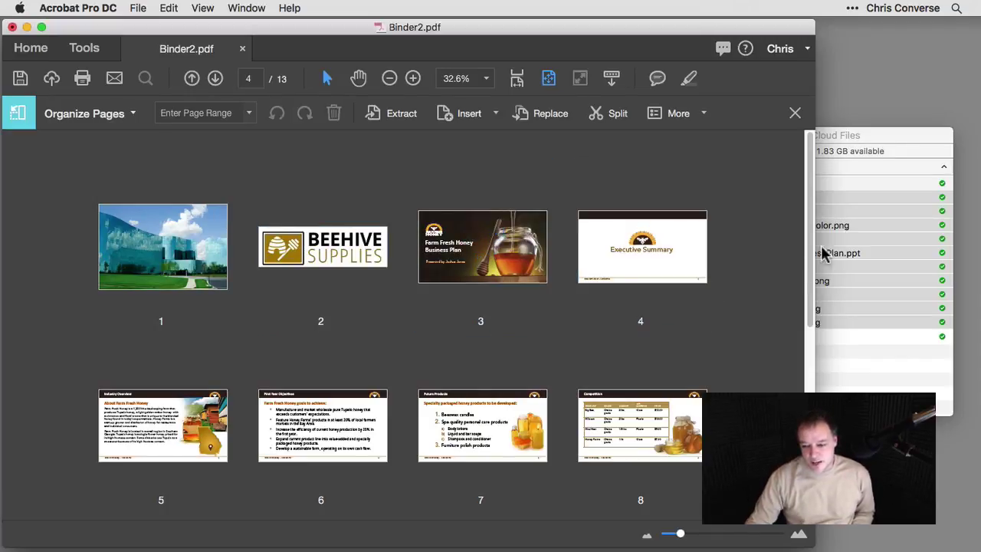
- Delete page 11, the receipt photo, confirming the deletion
left_click_drag(810, 225, 804, 398)
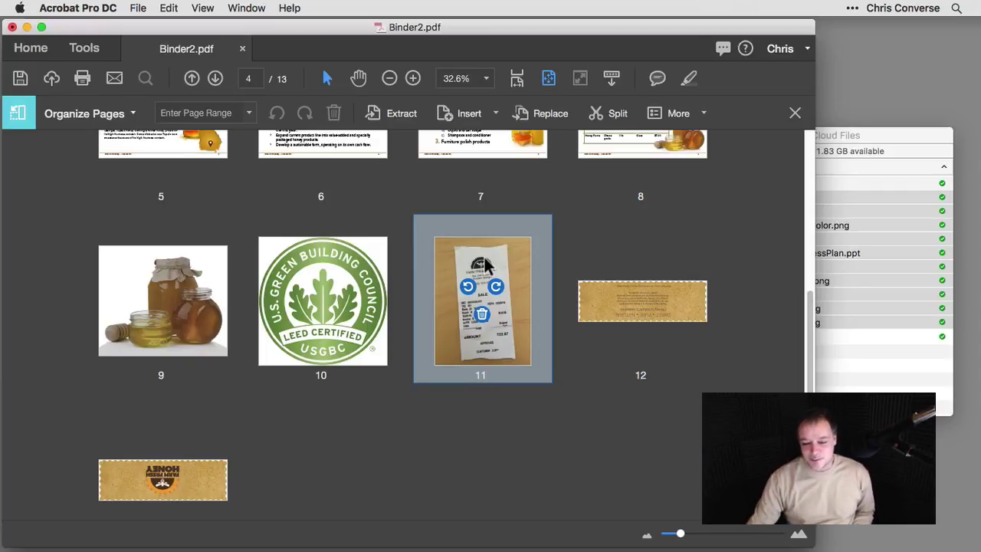
left_click(482, 316)
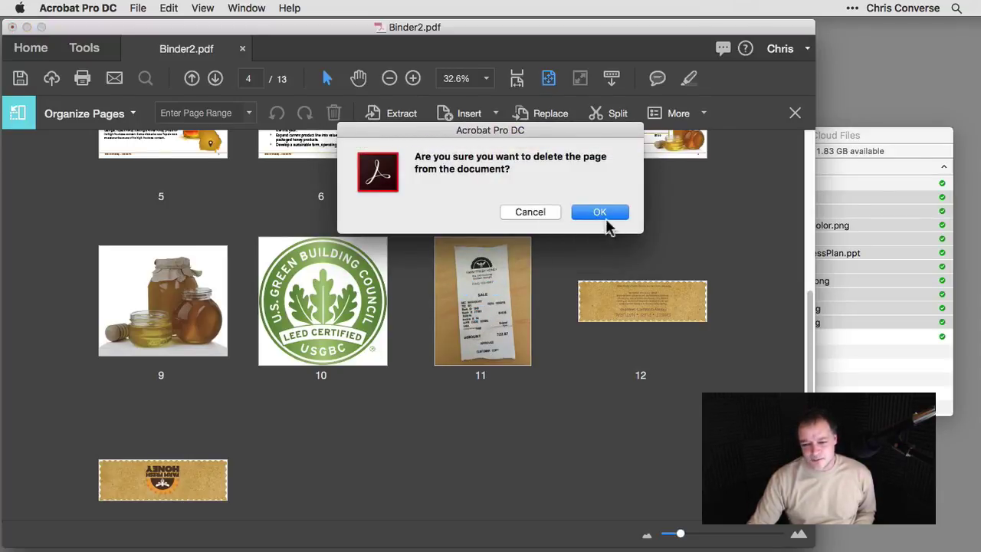
left_click(605, 216)
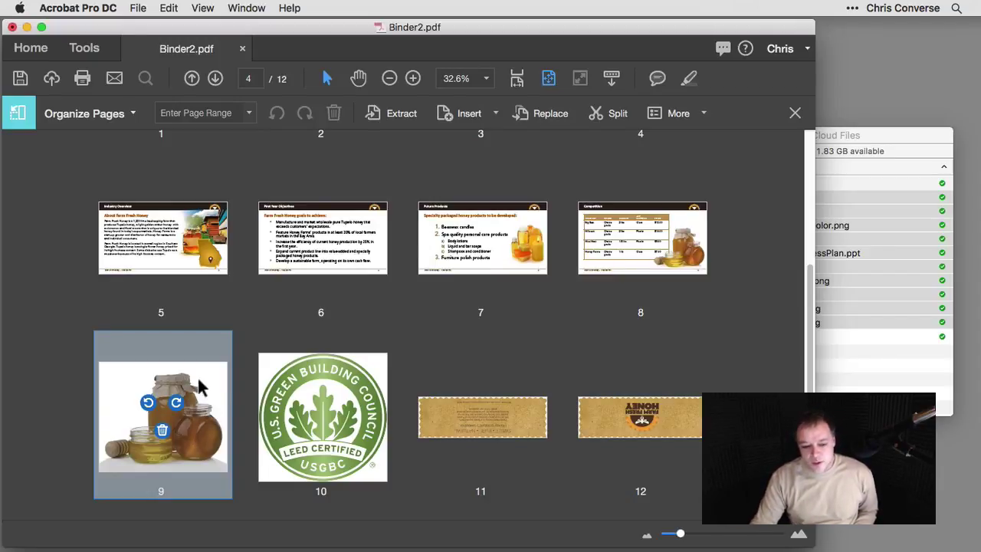
- Replace page 9's honey jars photo with the page from jars_retouched.pdf
left_click(203, 394)
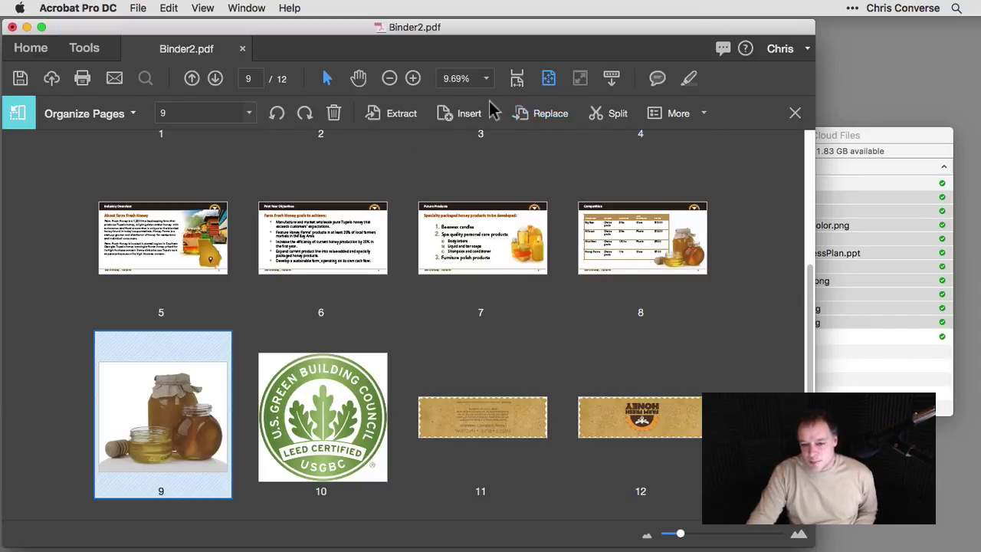
left_click(544, 116)
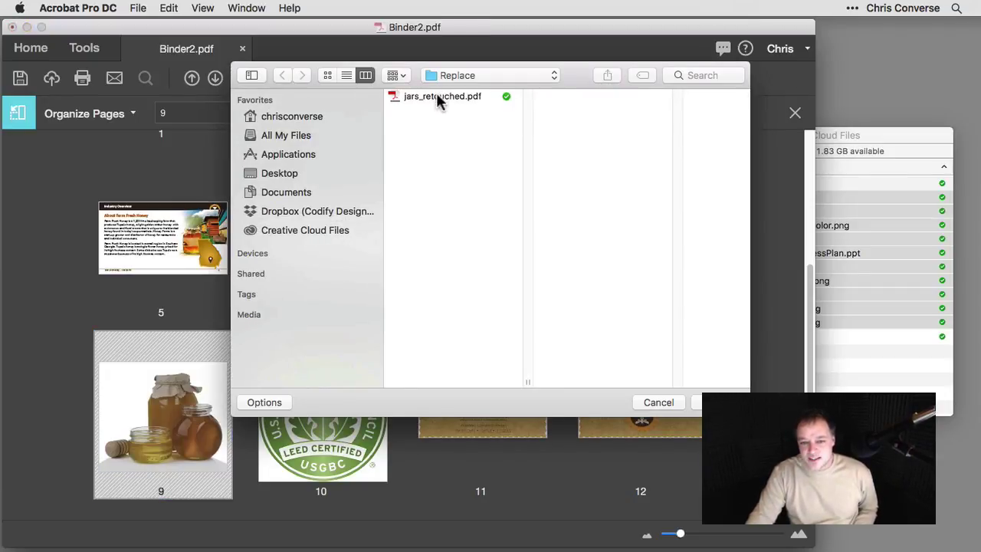
left_click(437, 98)
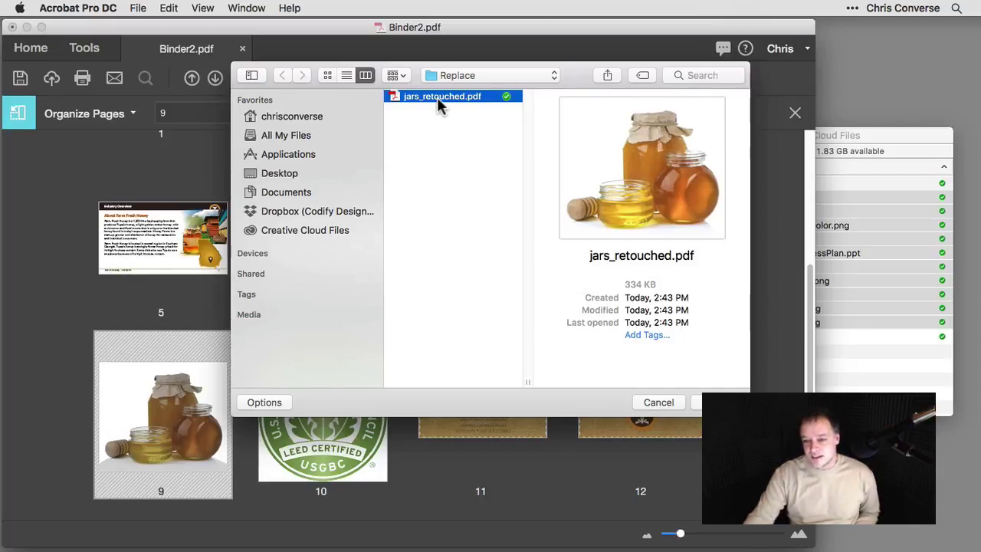
key("Return")
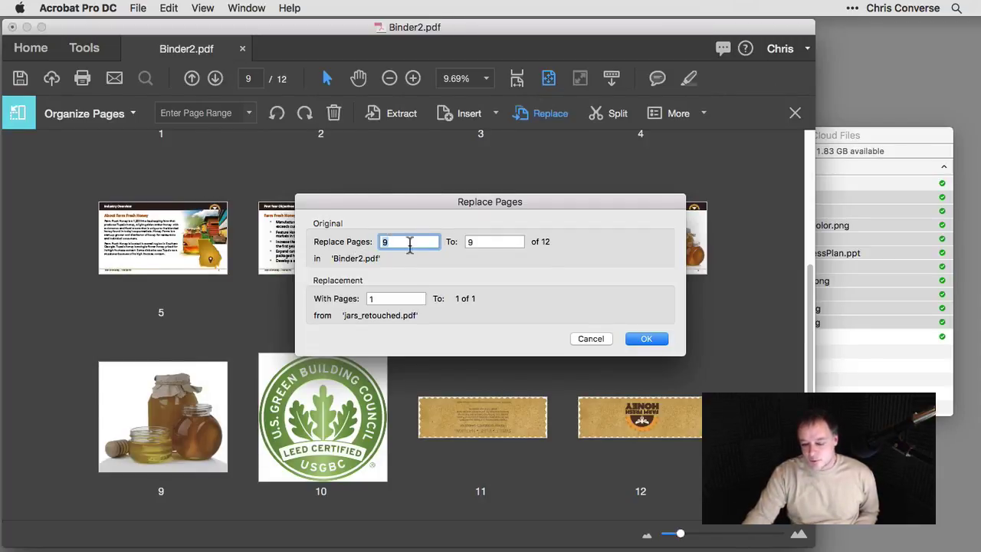
left_click(646, 338)
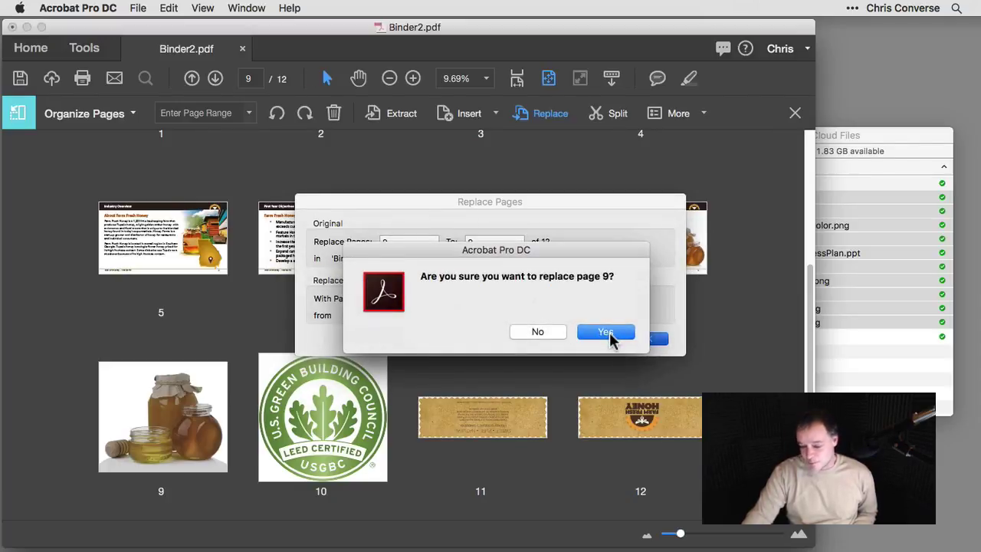
left_click(609, 336)
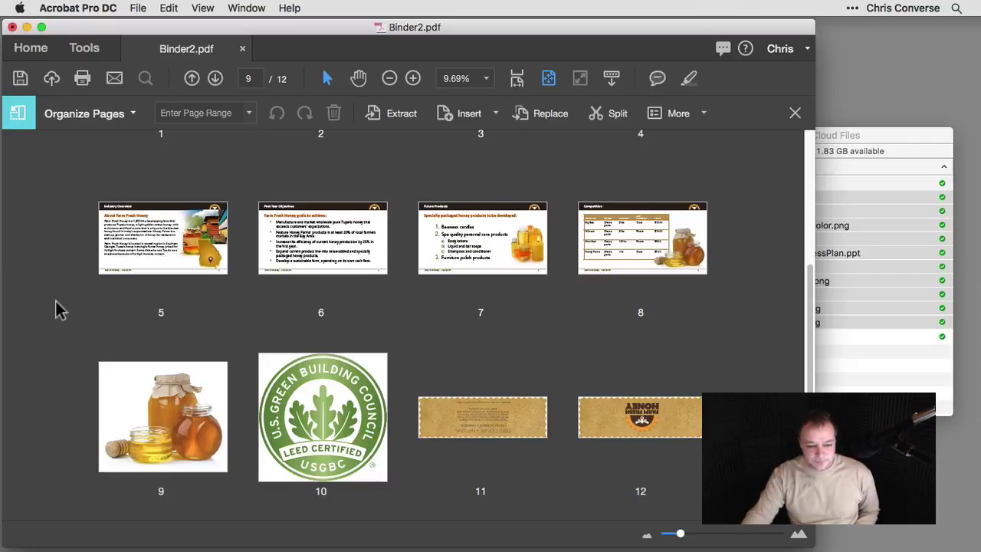
- Select page 3, then Shift-select through page 8 in Organize Pages
scroll(54, 306, "up", 1)
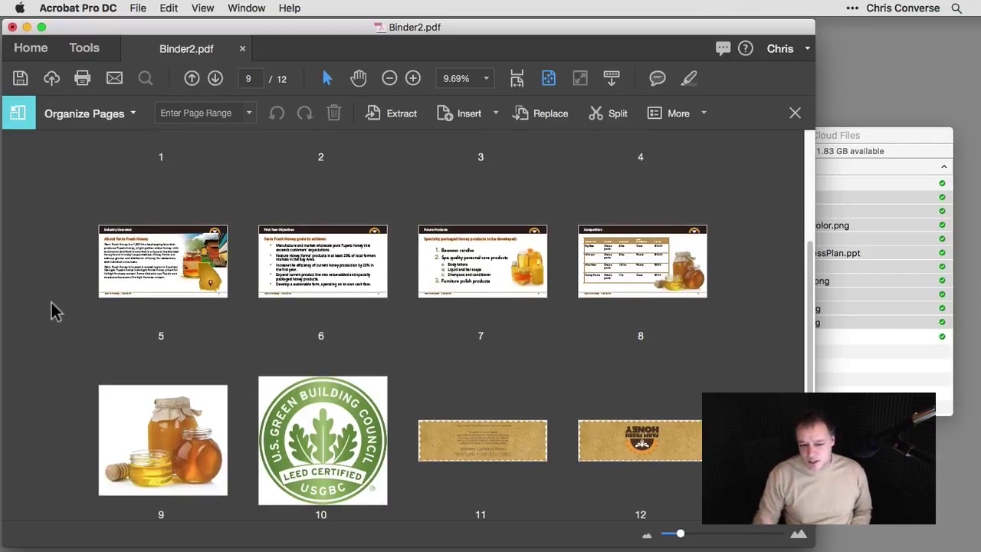
scroll(54, 301, "up", 4)
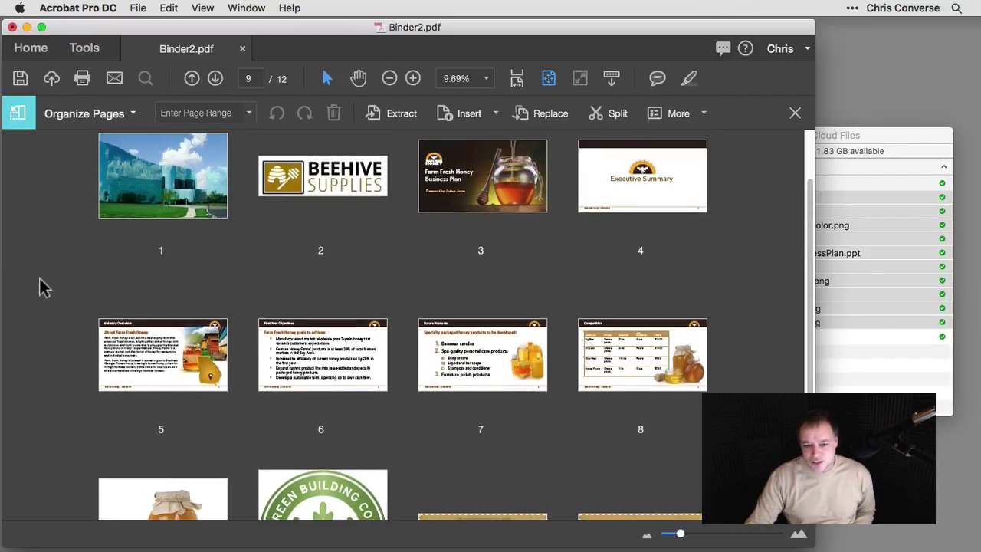
scroll(39, 279, "up", 1)
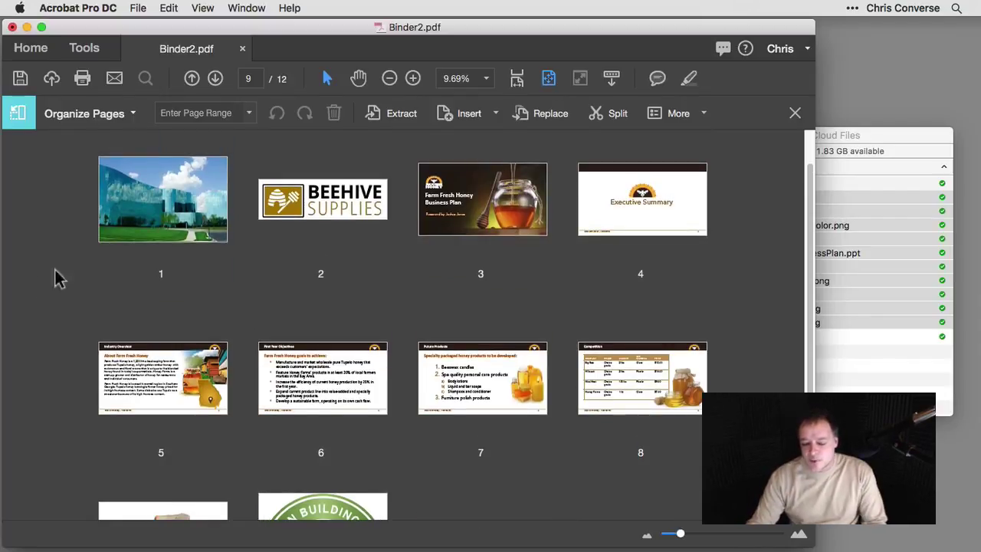
mouse_move(629, 214)
mouse_move(684, 360)
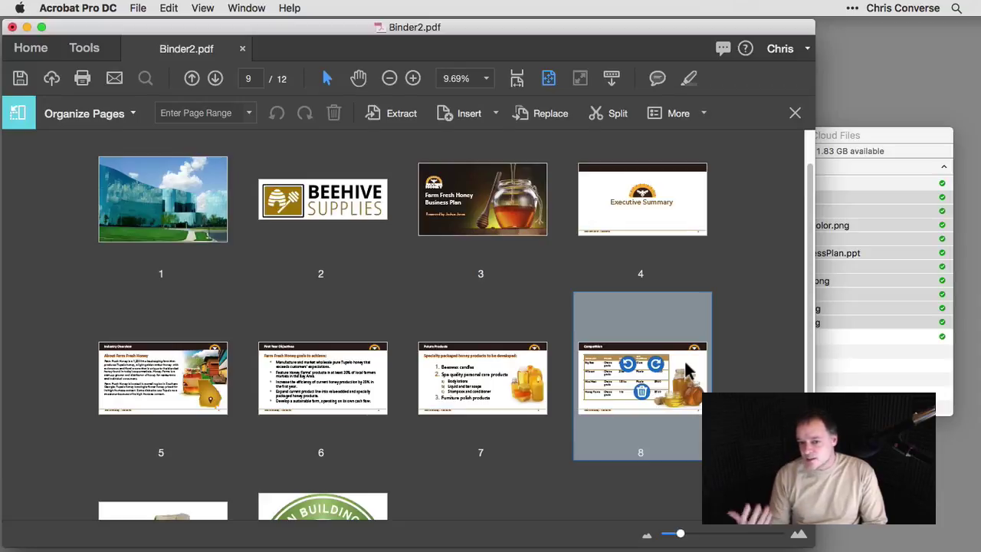
left_click(438, 197)
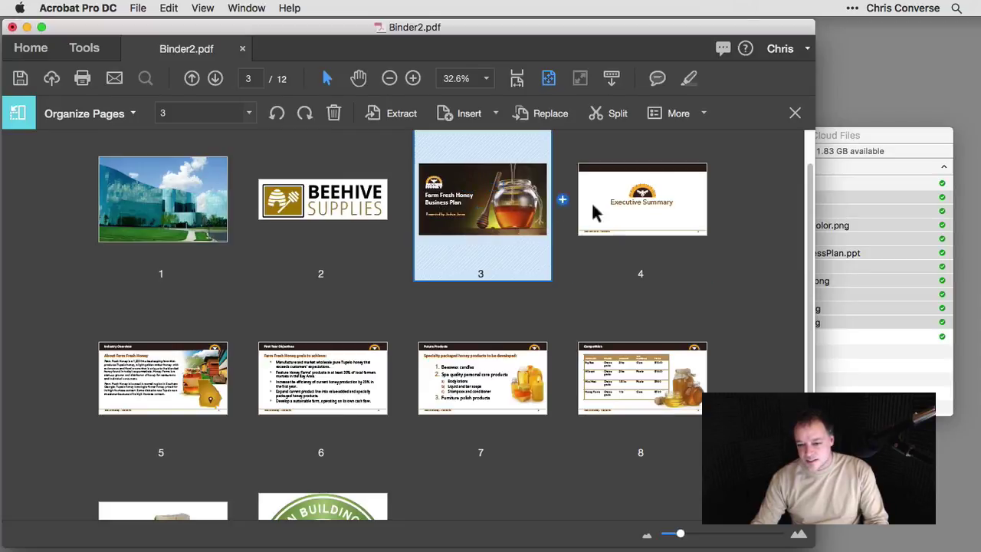
mouse_move(302, 270)
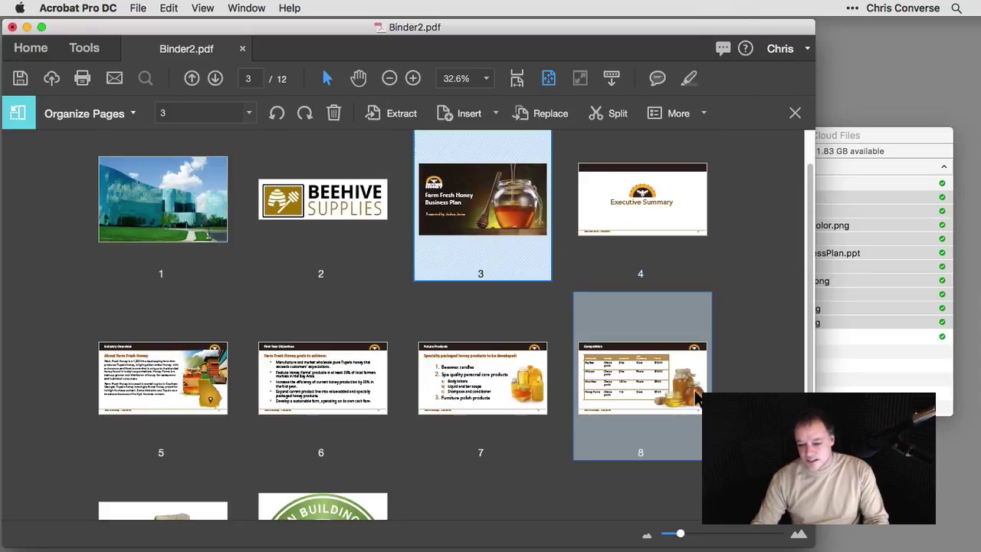
left_click(696, 392, "shift")
left_click_drag(696, 392, 713, 313)
scroll(712, 340, "down", 2)
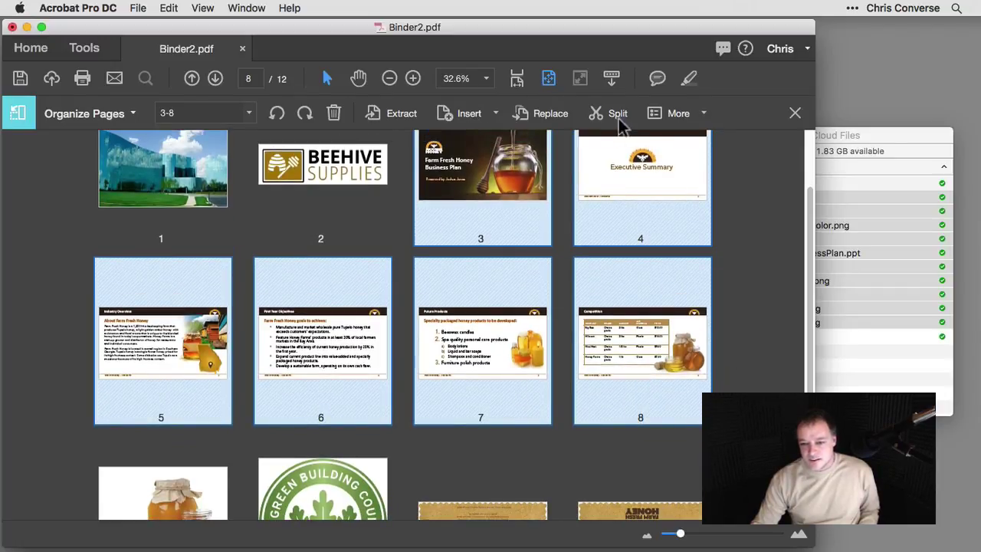
- Extract pages 3–8 into a new document, view its thumbnails, then close it without saving
left_click(397, 115)
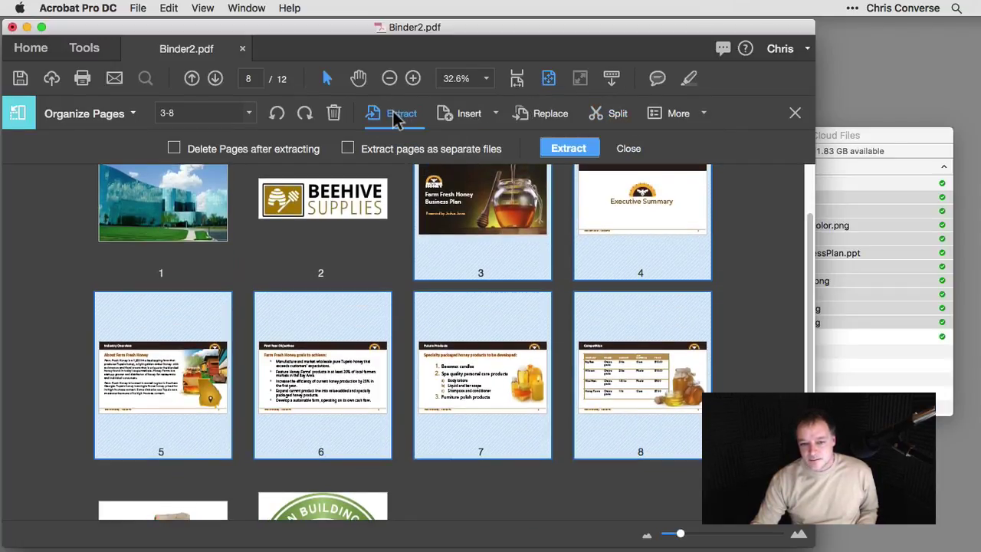
left_click(566, 149)
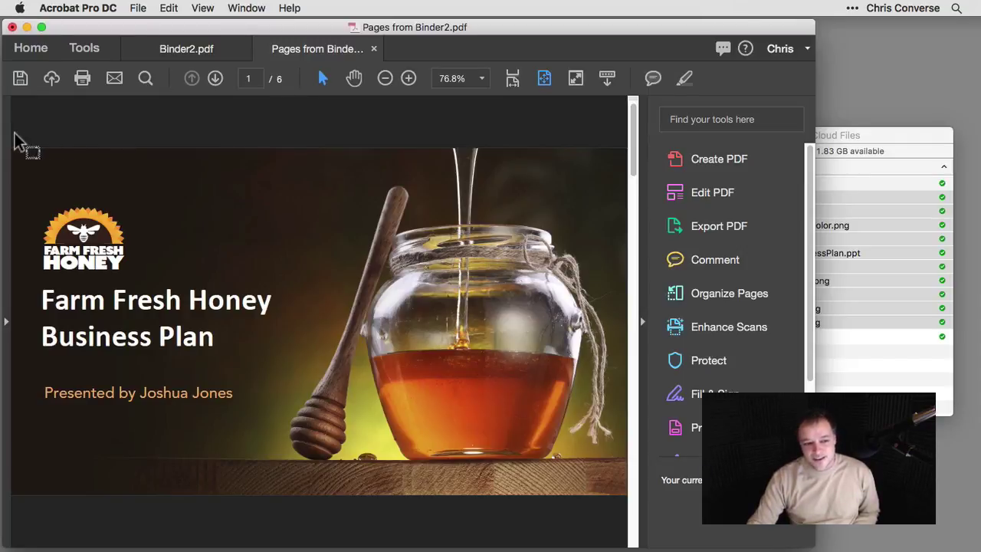
left_click(4, 169)
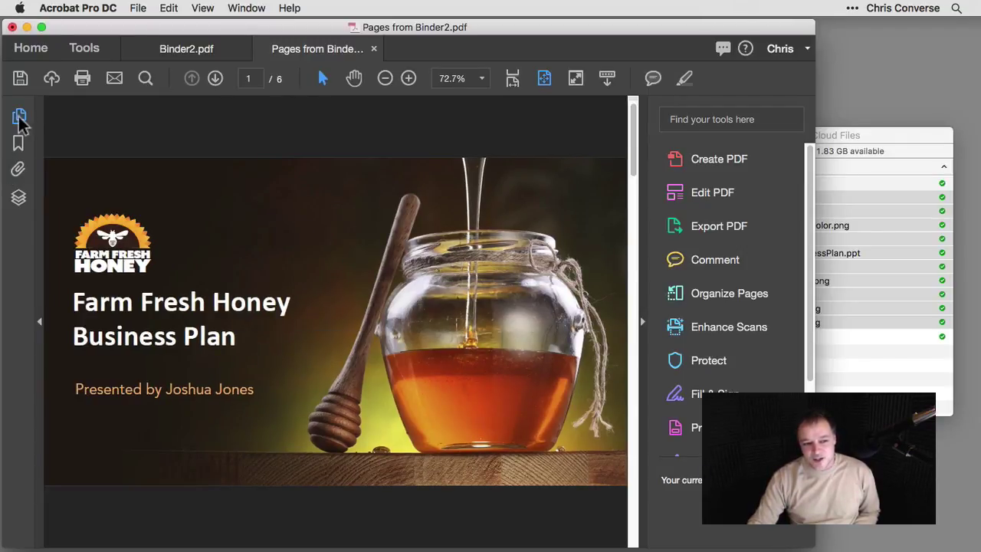
left_click(19, 115)
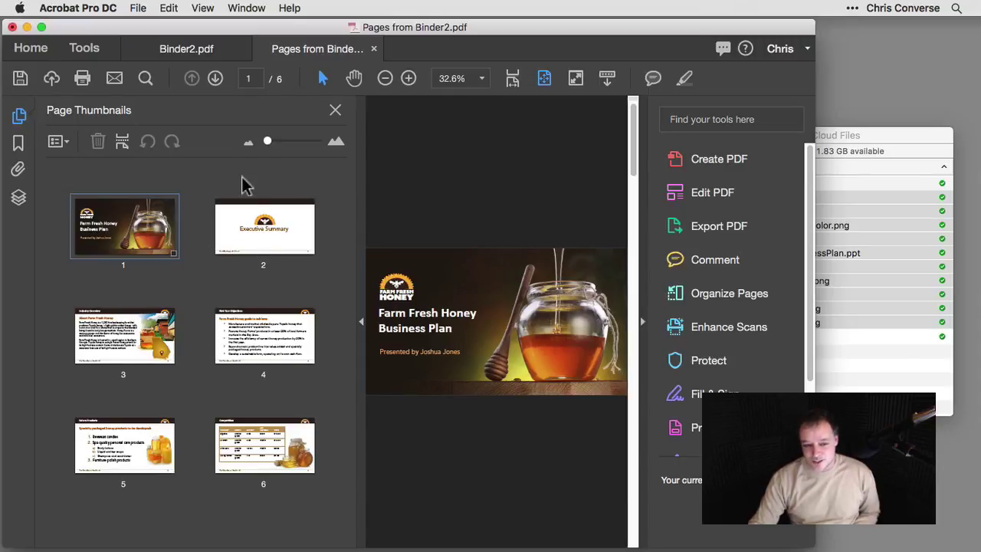
left_click(374, 49)
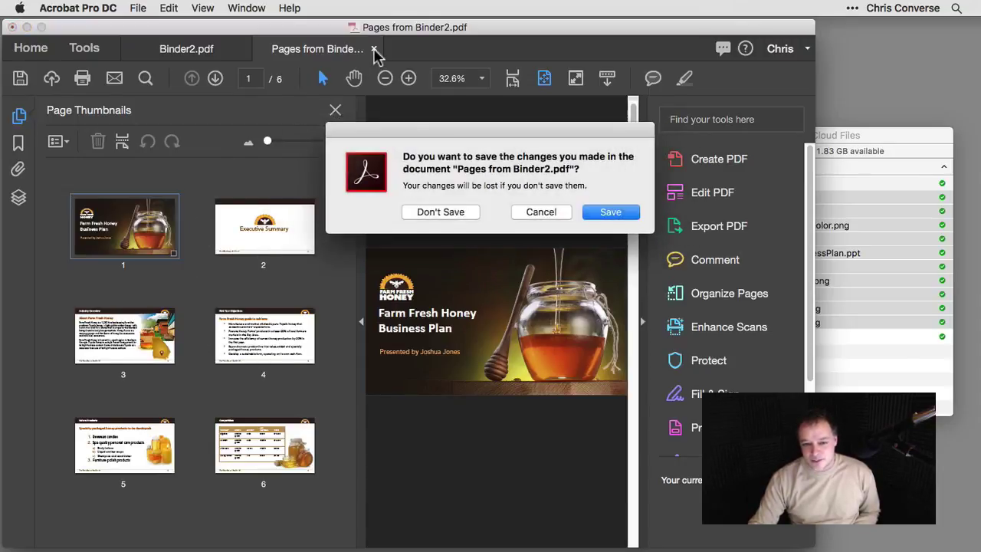
left_click(447, 213)
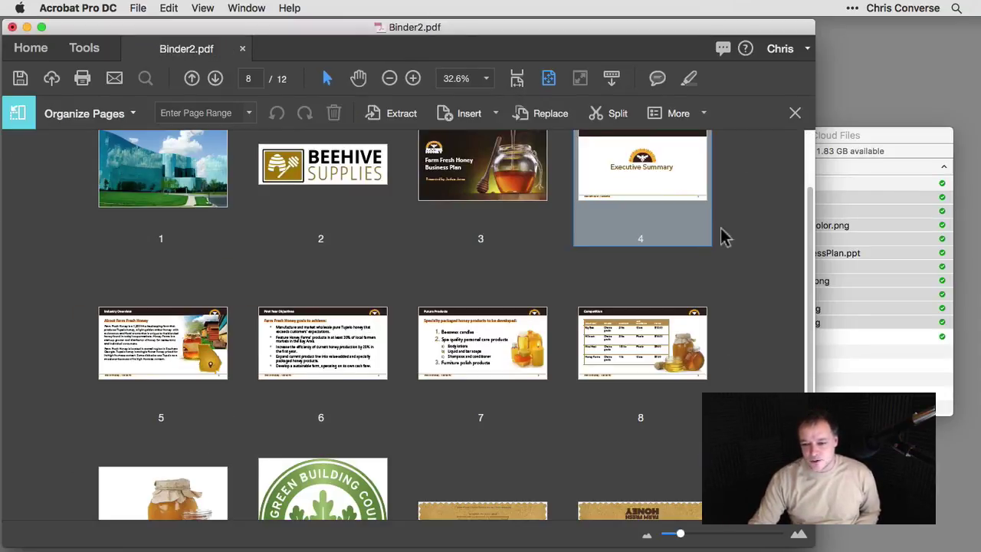
- Look through the Insert page options without choosing any
scroll(753, 232, "up", 1)
scroll(753, 232, "up", 2)
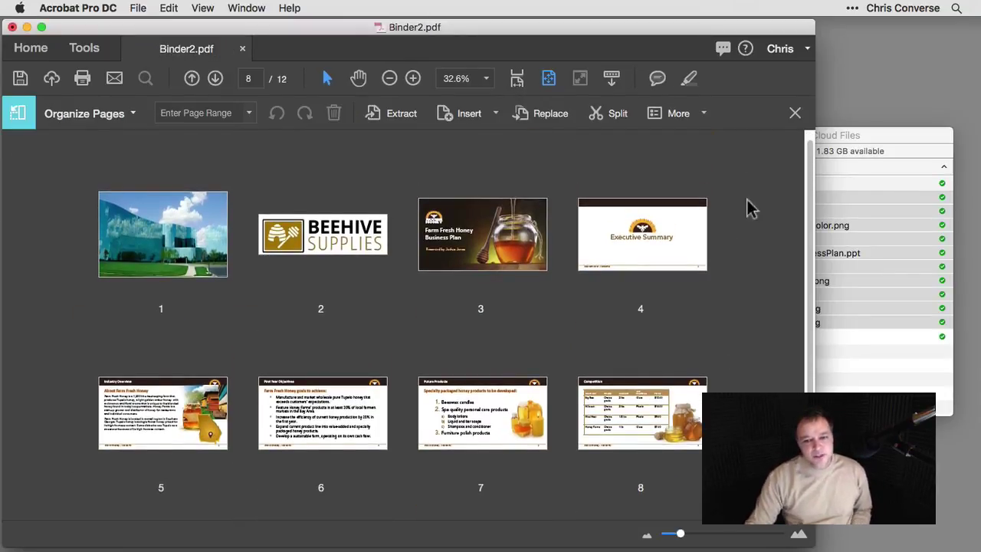
left_click(474, 116)
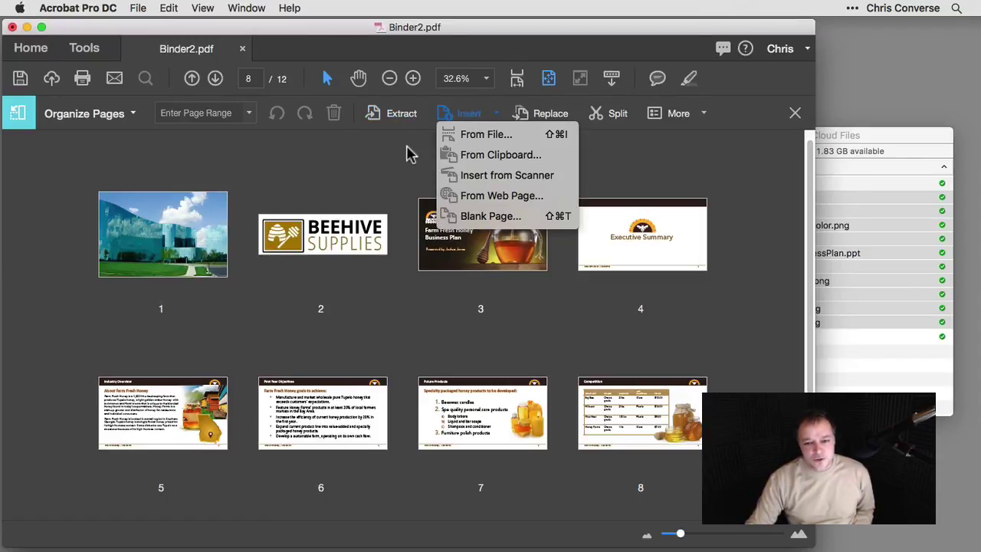
left_click(465, 135)
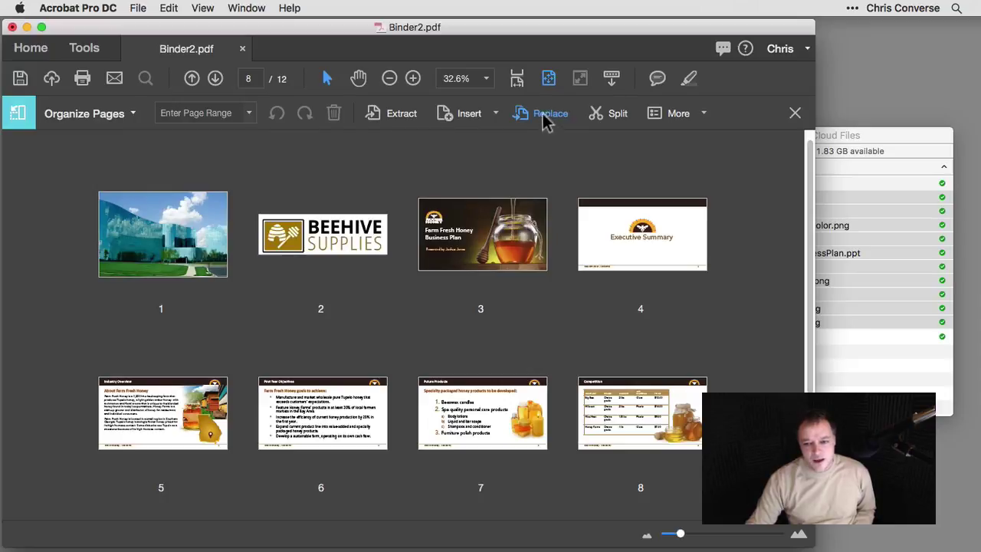
- Open Split and change Split by from File Size to Top level bookmarks
left_click(617, 116)
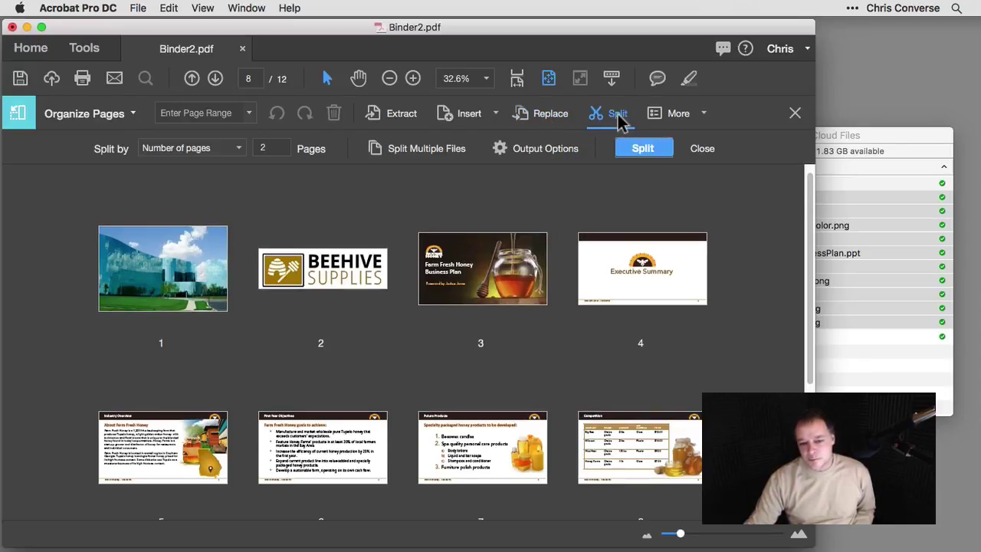
left_click(227, 149)
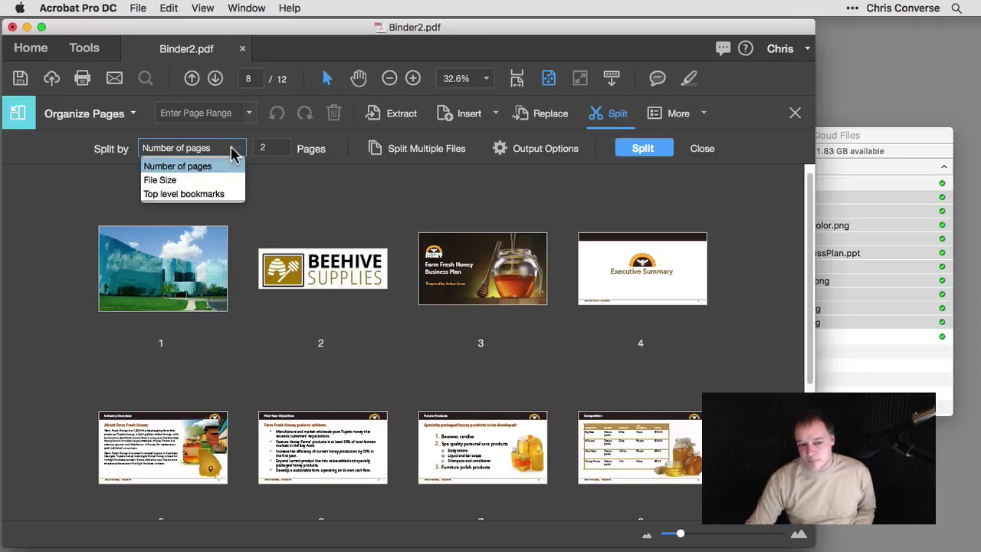
left_click(172, 180)
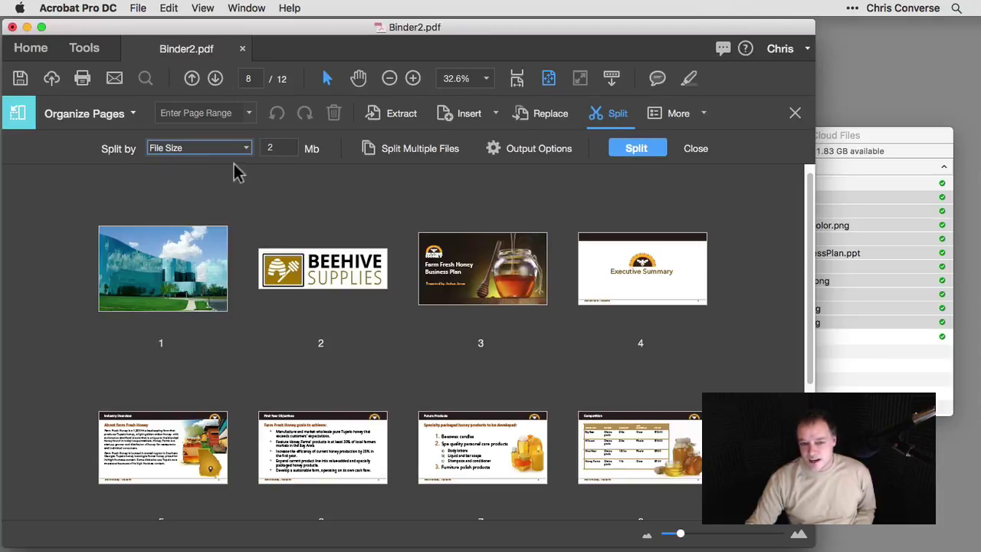
left_click(244, 151)
left_click(176, 194)
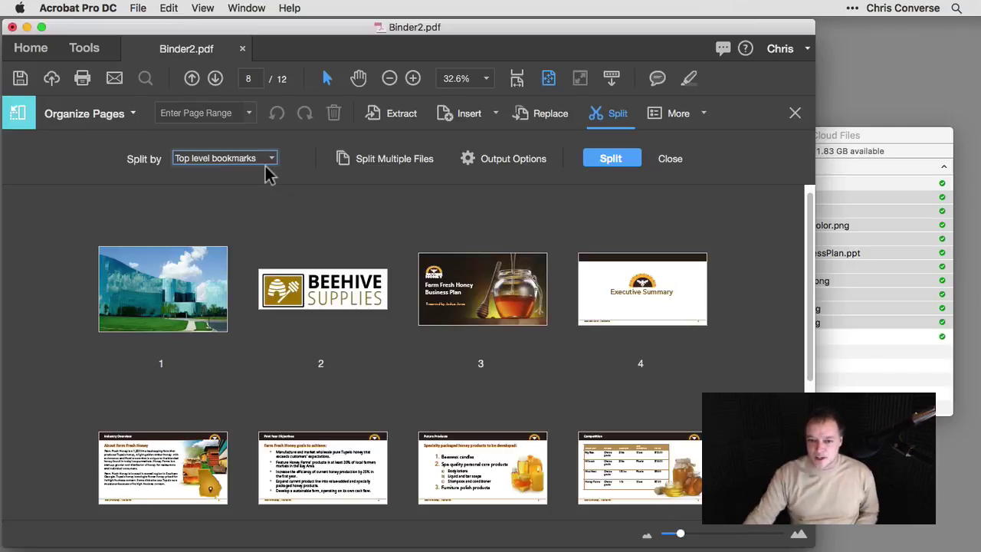
- Close the split options, clear the Finder file selection, and go back to Binder2.pdf
left_click(604, 121)
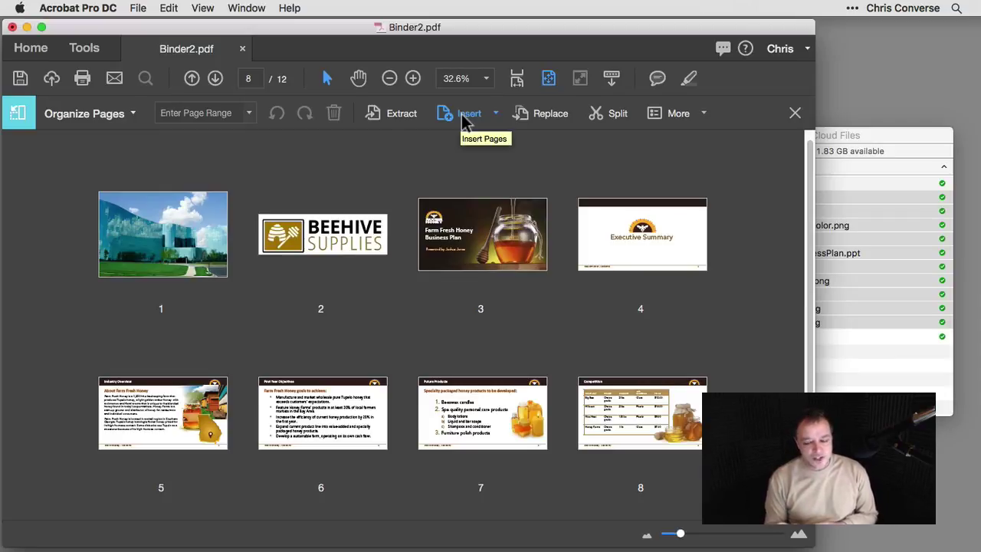
left_click(858, 376)
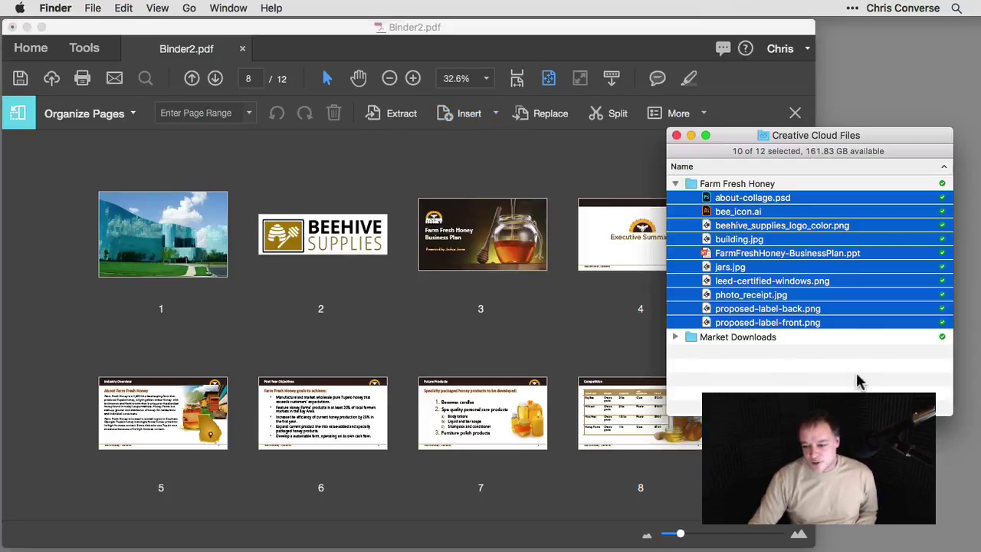
left_click(845, 324)
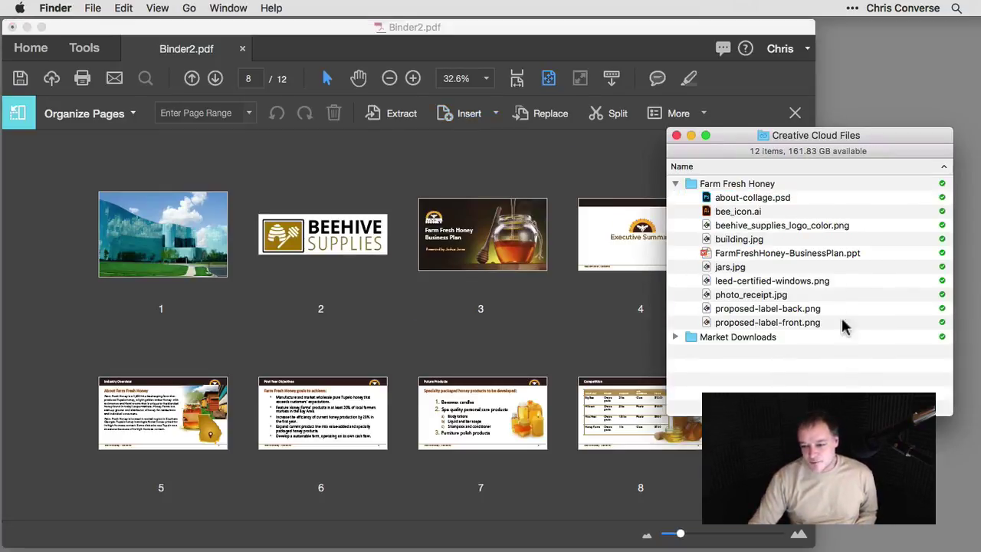
left_click(54, 188)
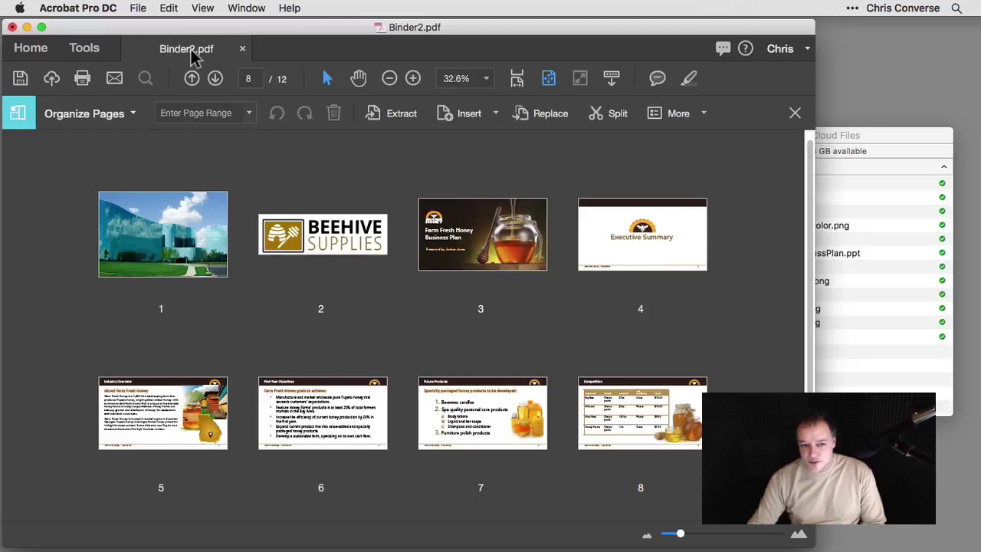
- Convert about-collage.psd from Creative Cloud Files to PDF with the Create PDF tool
left_click(88, 51)
left_click(126, 203)
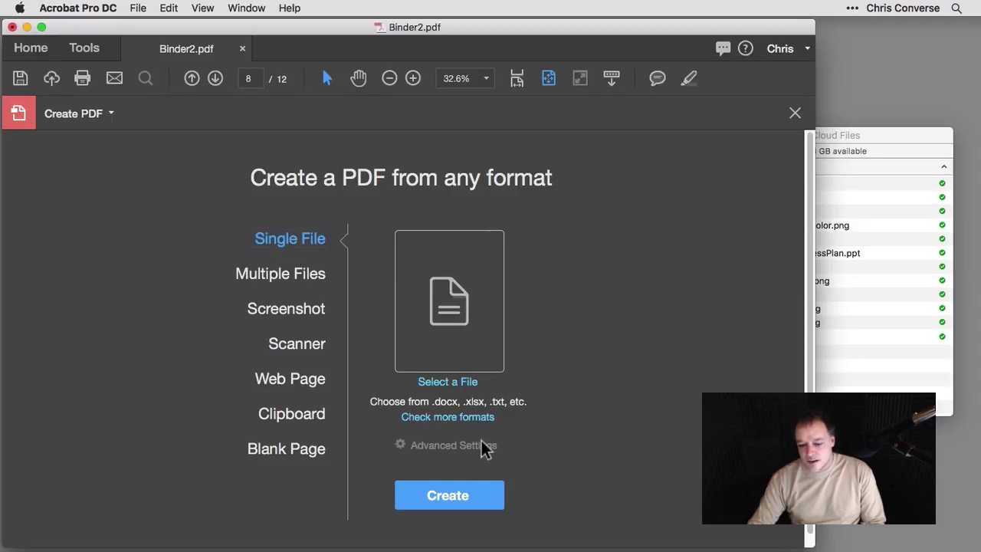
left_click(454, 381)
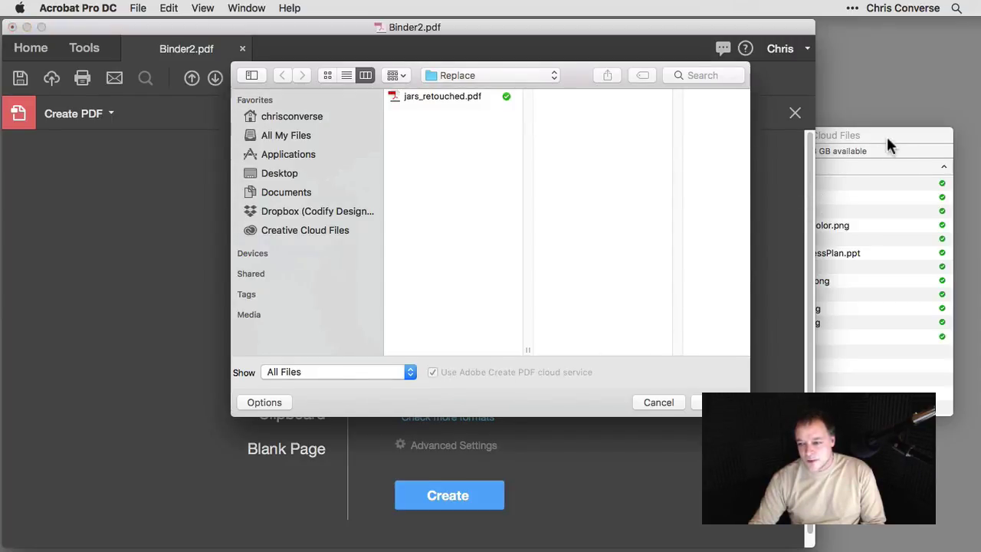
left_click(887, 136)
left_click_drag(782, 197, 476, 140)
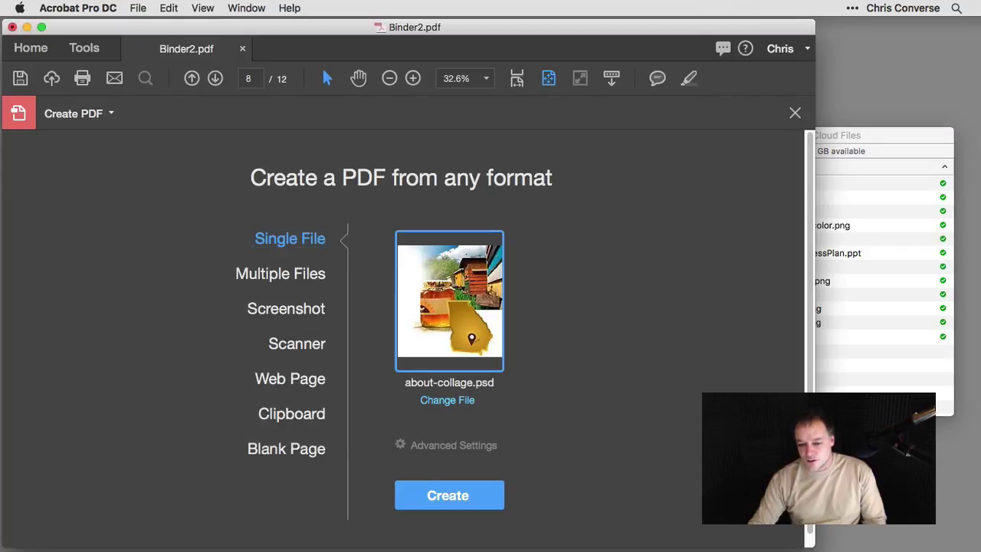
left_click(697, 402)
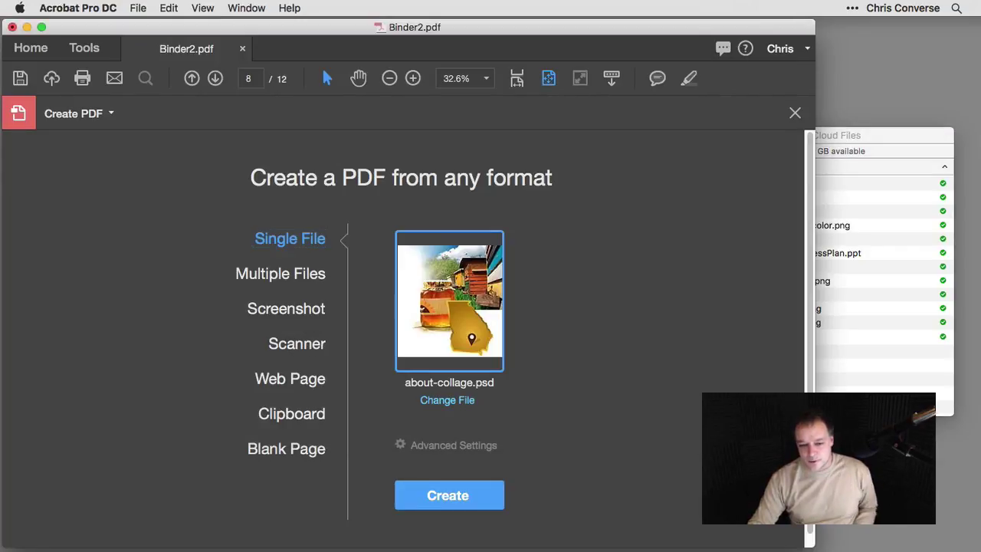
left_click(451, 496)
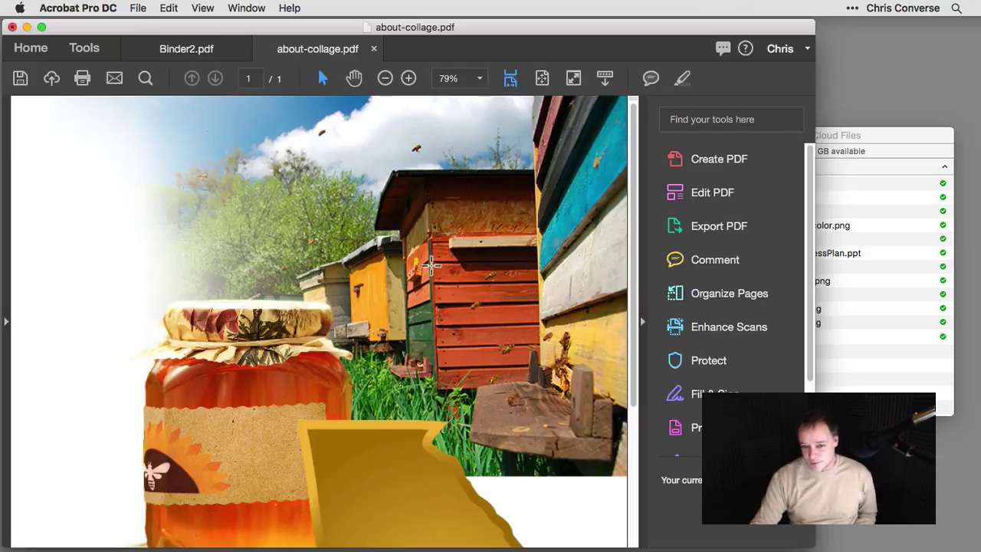
- Fit the whole about-collage.pdf page in the window
left_click(542, 79)
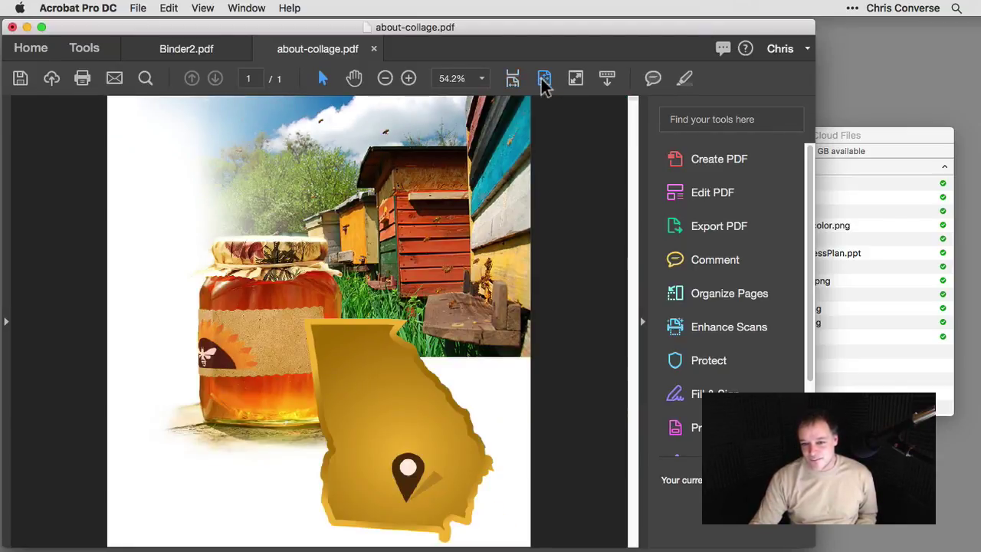
- Save the collage as about-collage.pdf on the Desktop and select the saved file there
left_click(138, 7)
left_click(160, 91)
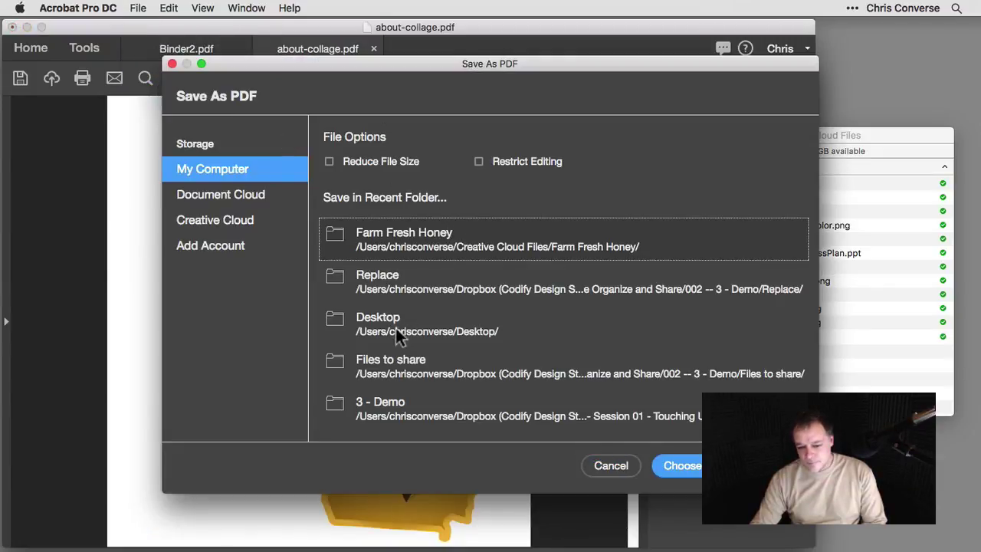
left_click(395, 327)
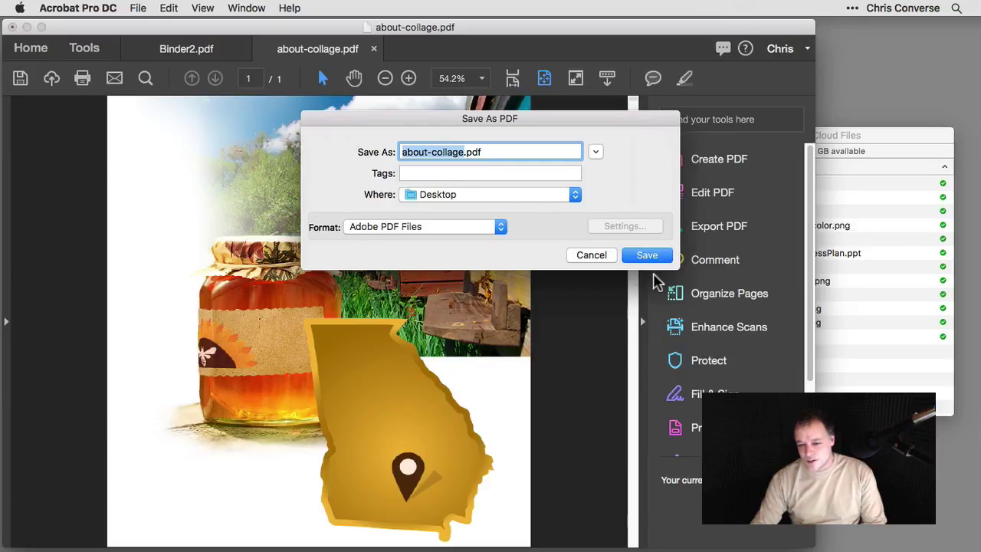
left_click(648, 256)
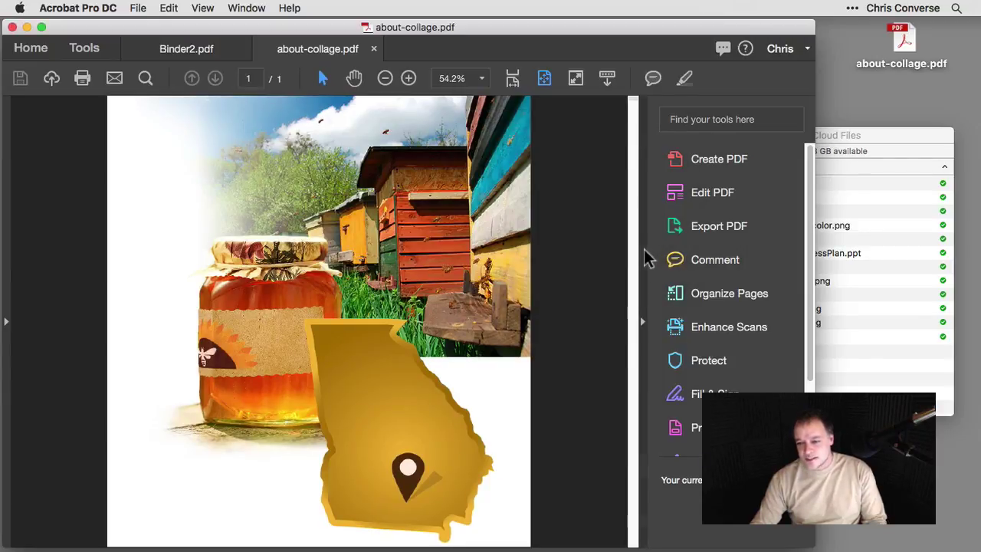
left_click(852, 45)
left_click_drag(852, 44, 881, 76)
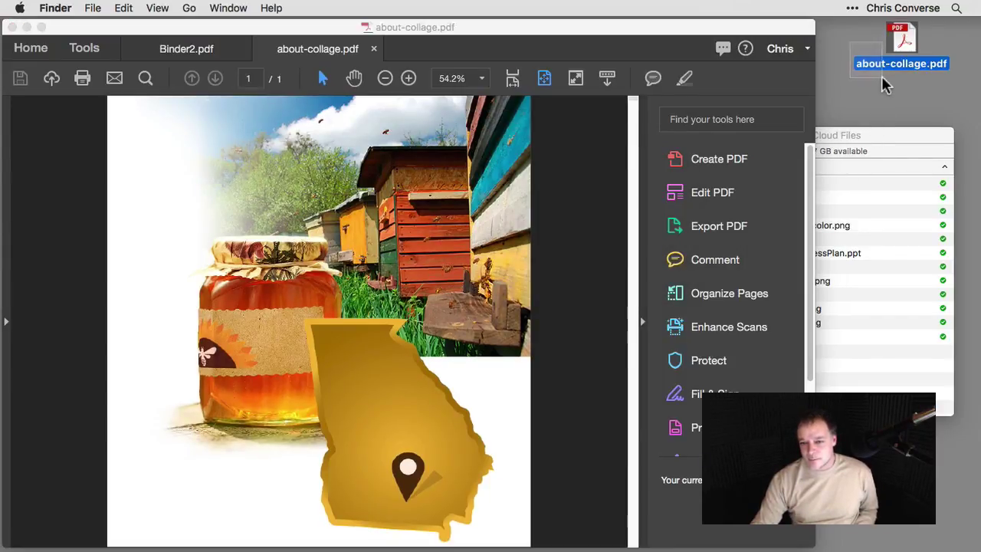
- In Organize Pages, drop about-collage.pdf from the desktop in as page 8 of Binder2.pdf
left_click(373, 48)
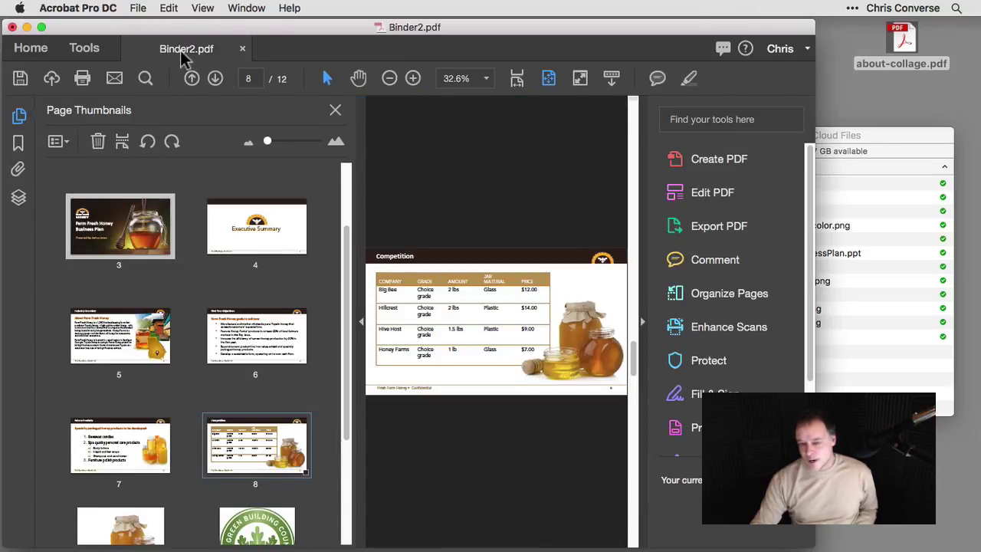
left_click(83, 49)
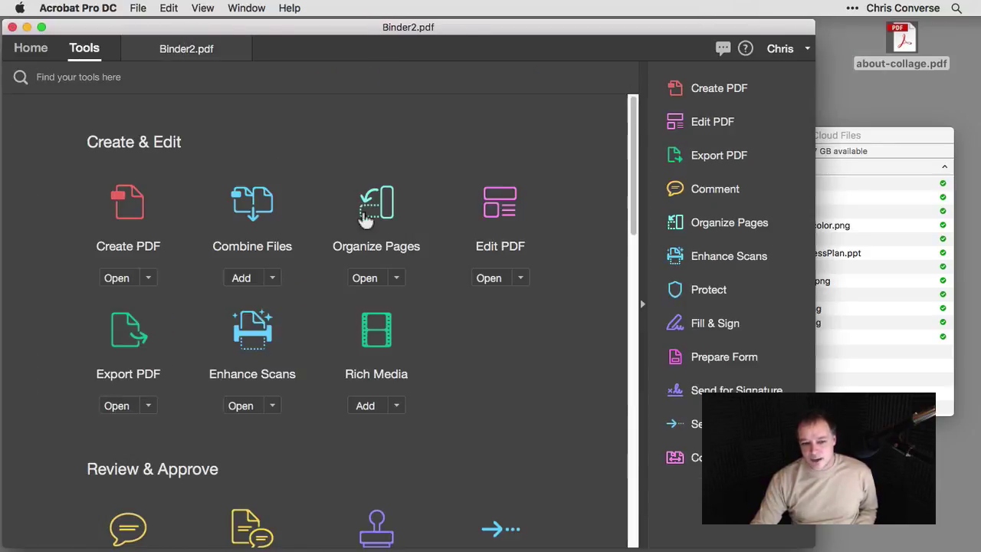
left_click(375, 210)
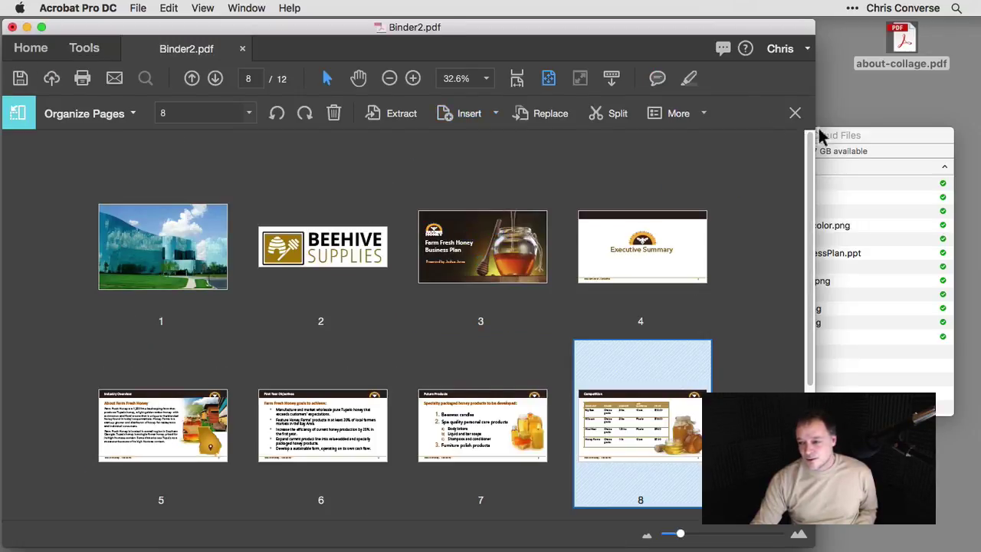
left_click_drag(901, 46, 552, 396)
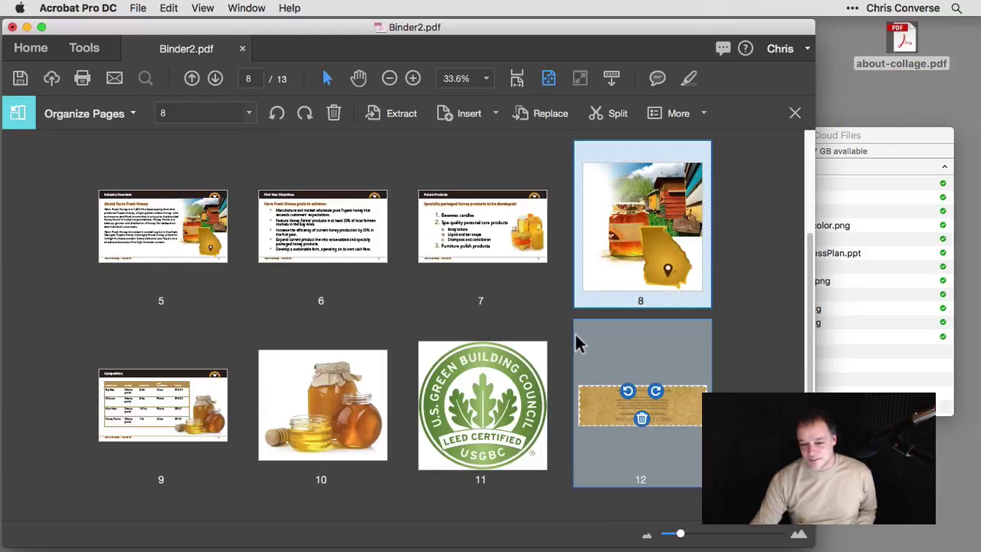
left_click(755, 249)
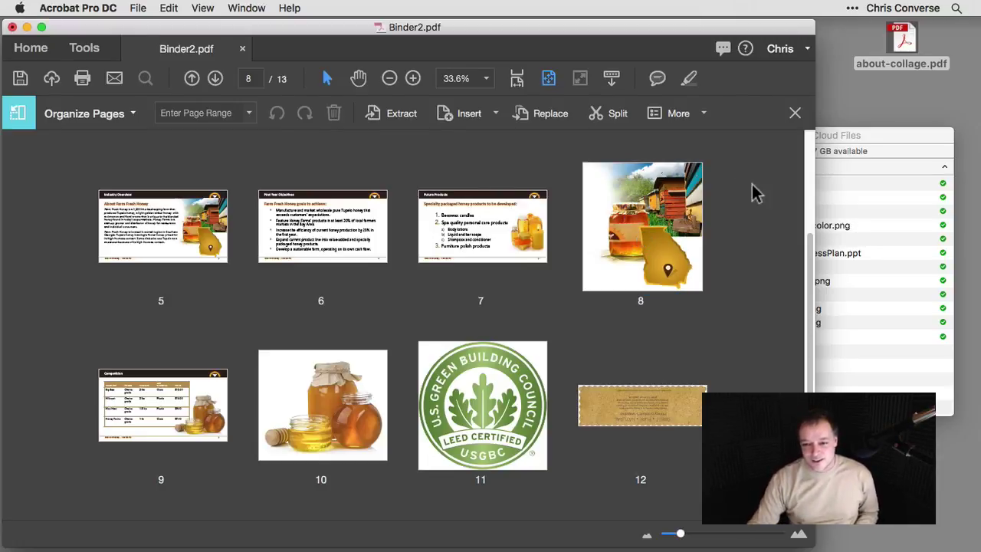
- Save the 13-page document to Document Cloud renamed from Binder2 to Campaign.pdf
left_click(138, 9)
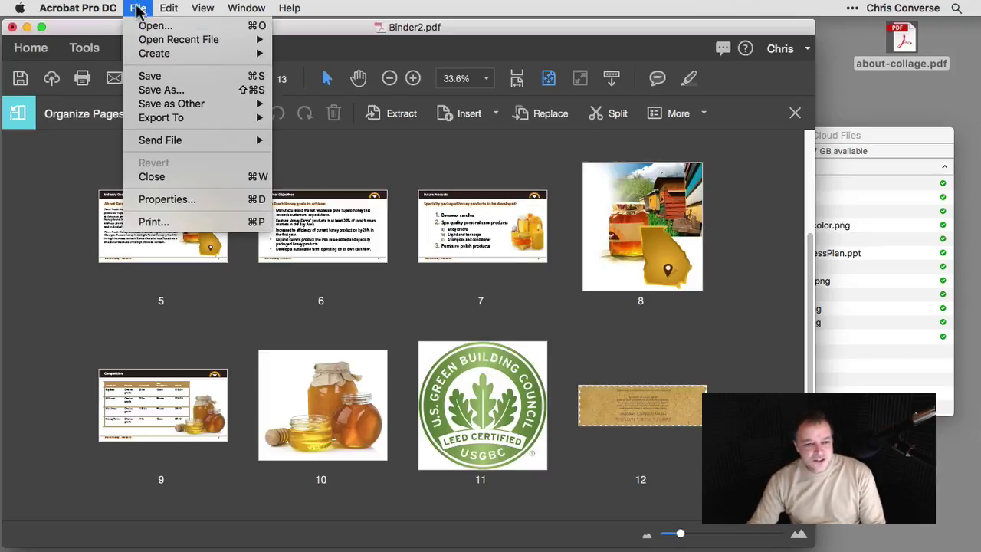
left_click(146, 84)
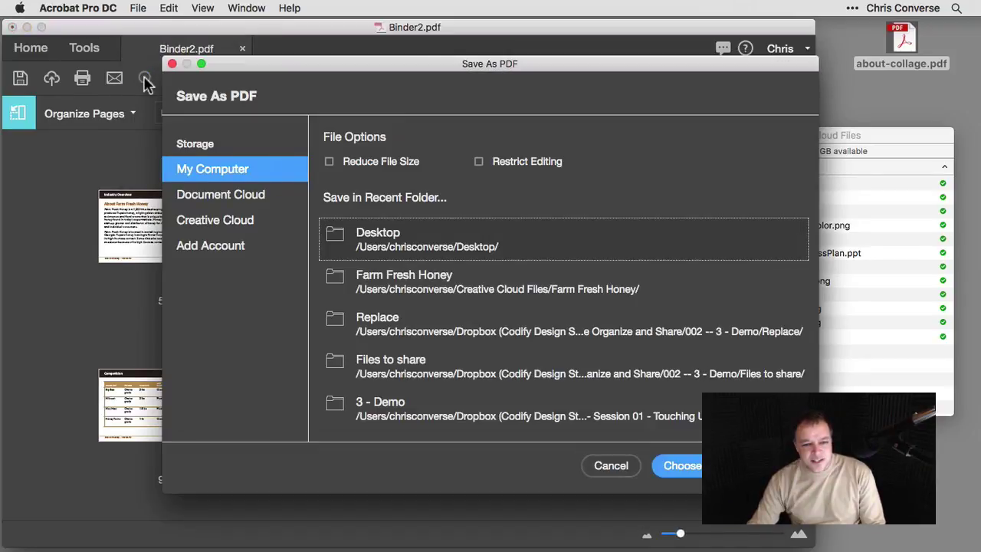
left_click(219, 196)
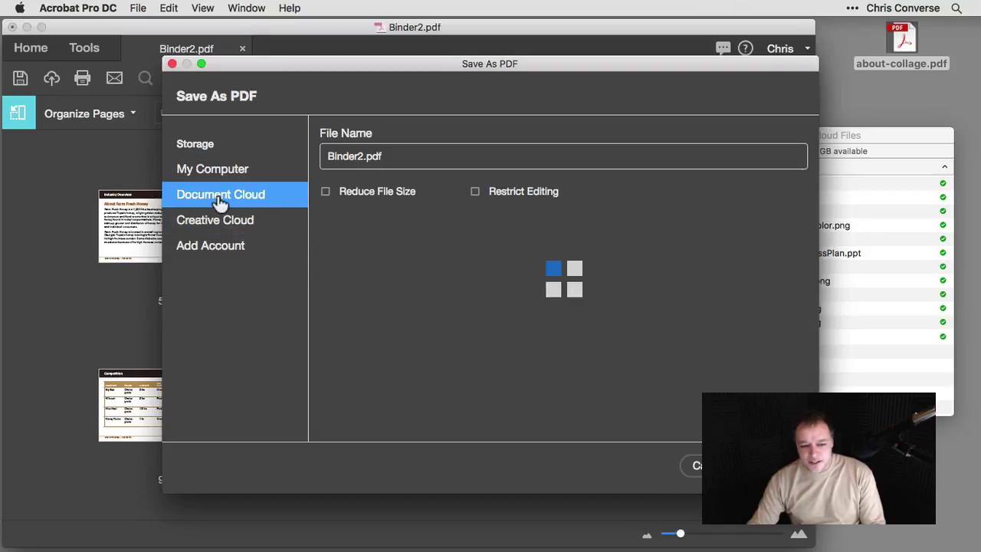
left_click(361, 156)
key("BackSpace")
key("BackSpace")
key("BackSpace")
key("BackSpace")
key("BackSpace")
key("BackSpace")
key("BackSpace")
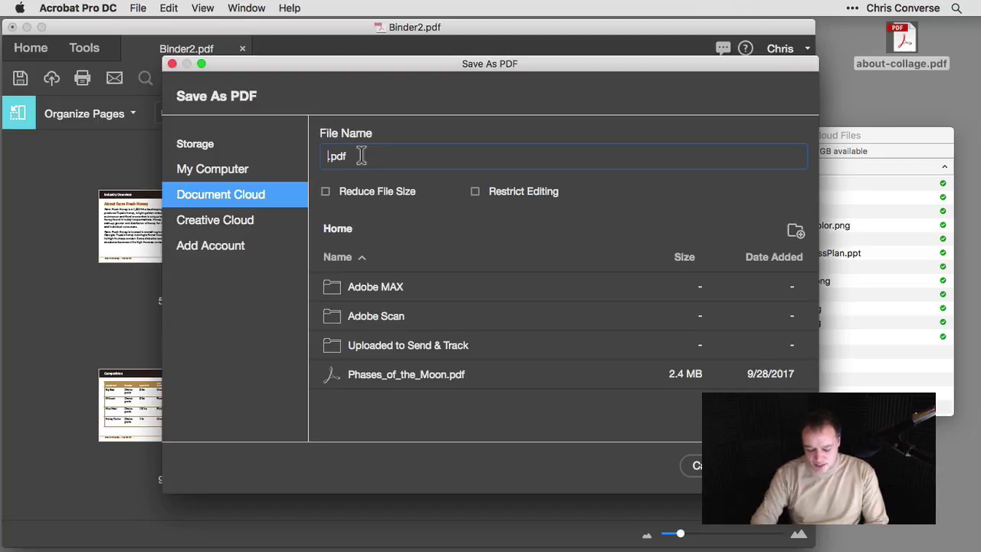
type("Campaign")
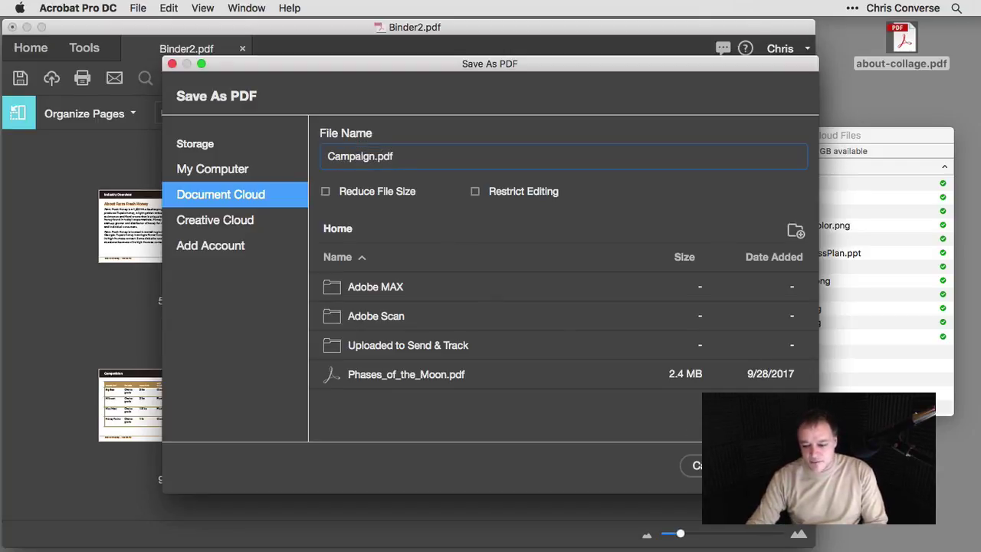
key("Return")
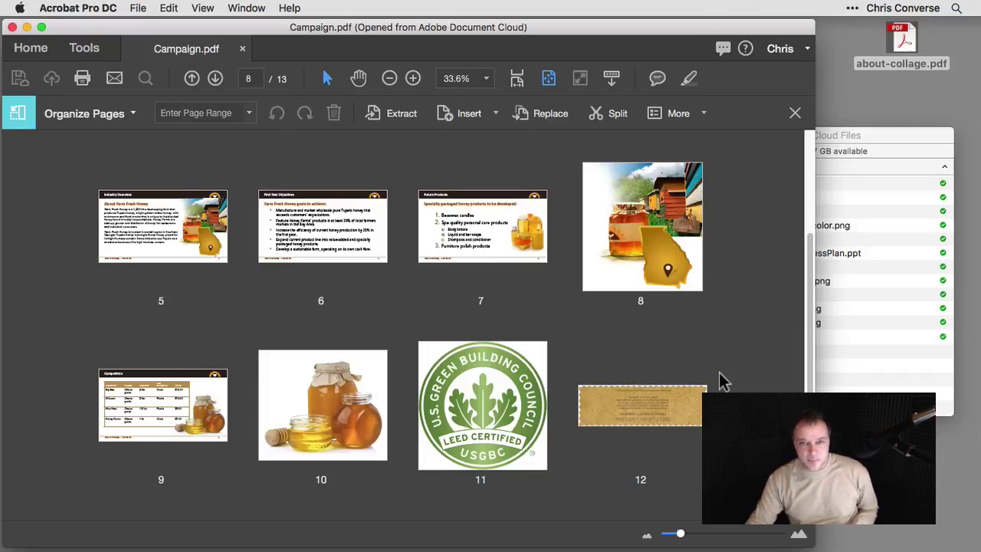
key("super+Tab")
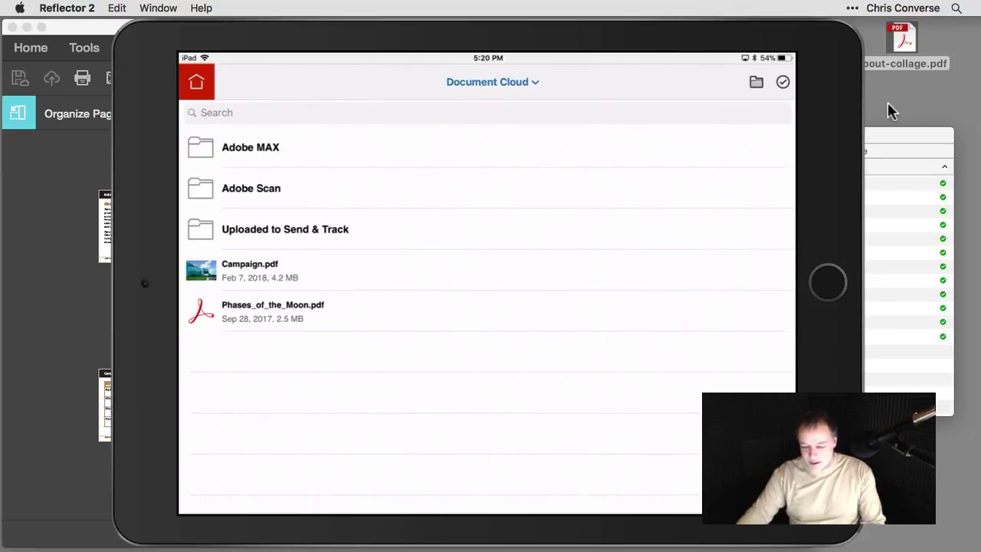
- Move the iPad mirror aside, close Campaign.pdf, and reopen it from Document Cloud
left_click_drag(675, 36, 4, 34)
left_click(764, 238)
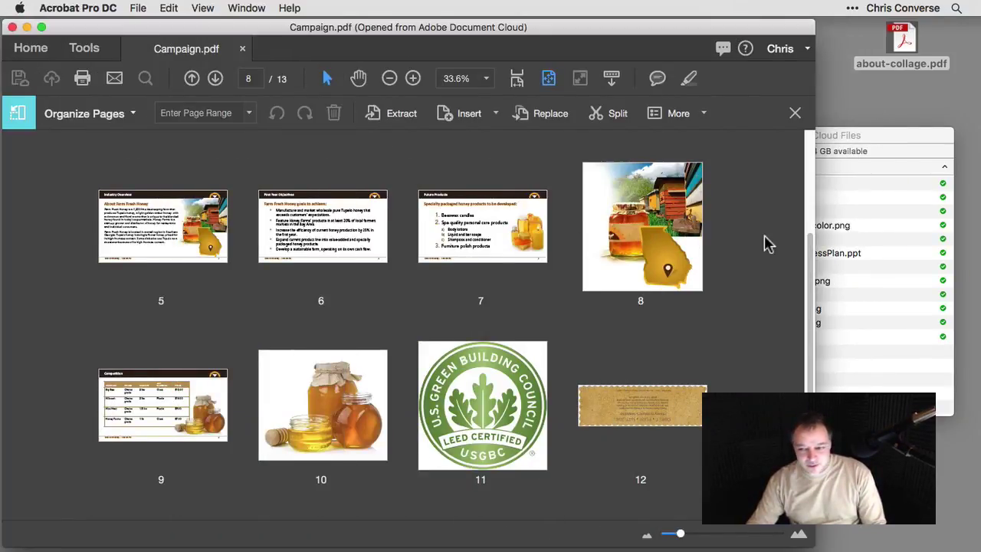
left_click(242, 49)
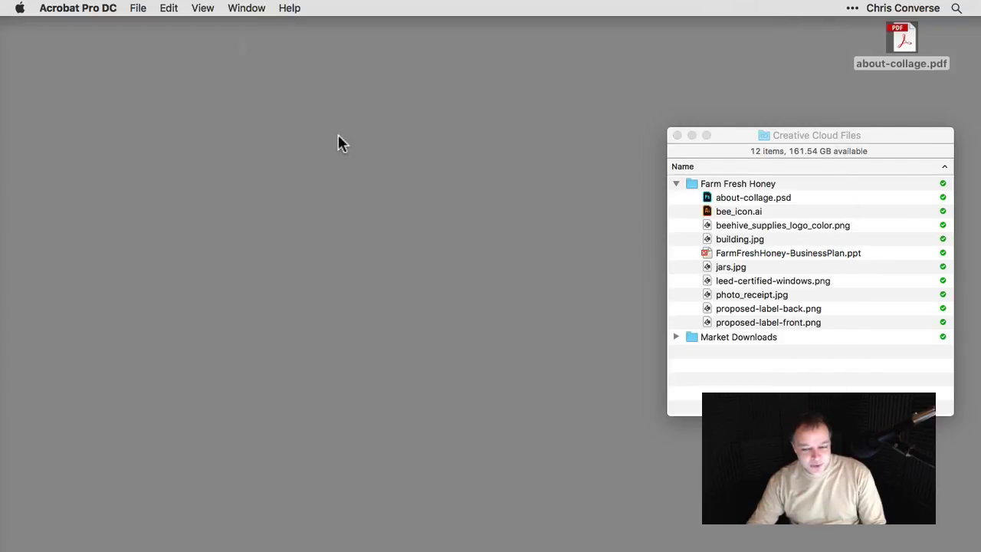
left_click(482, 531)
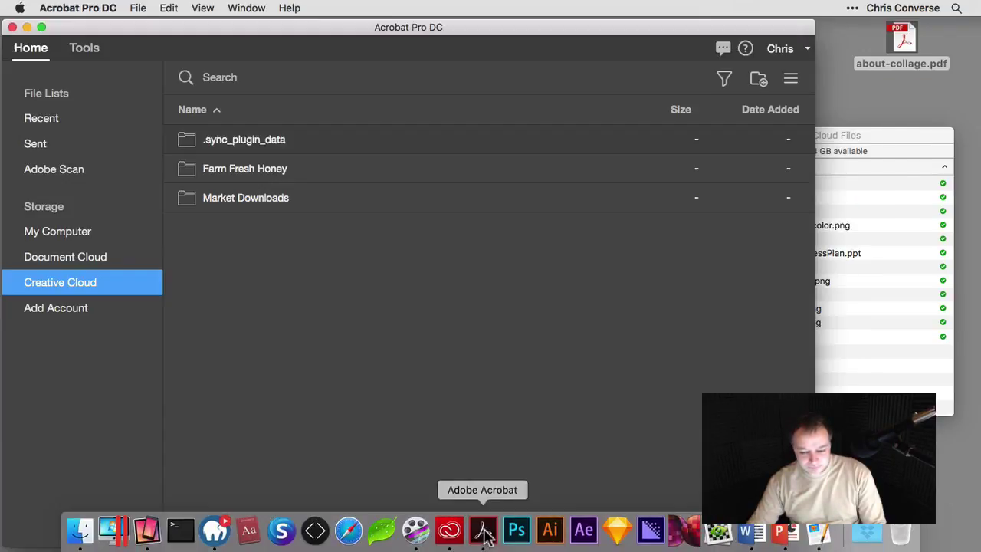
left_click(64, 259)
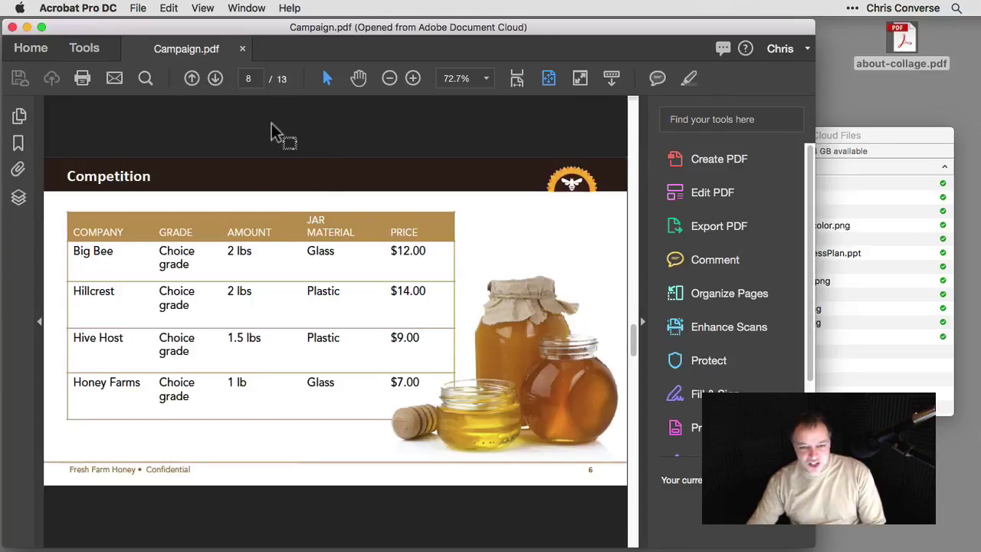
- Check the page thumbnails, viewing pages 12 and 13, to find the collage's new position
left_click(20, 115)
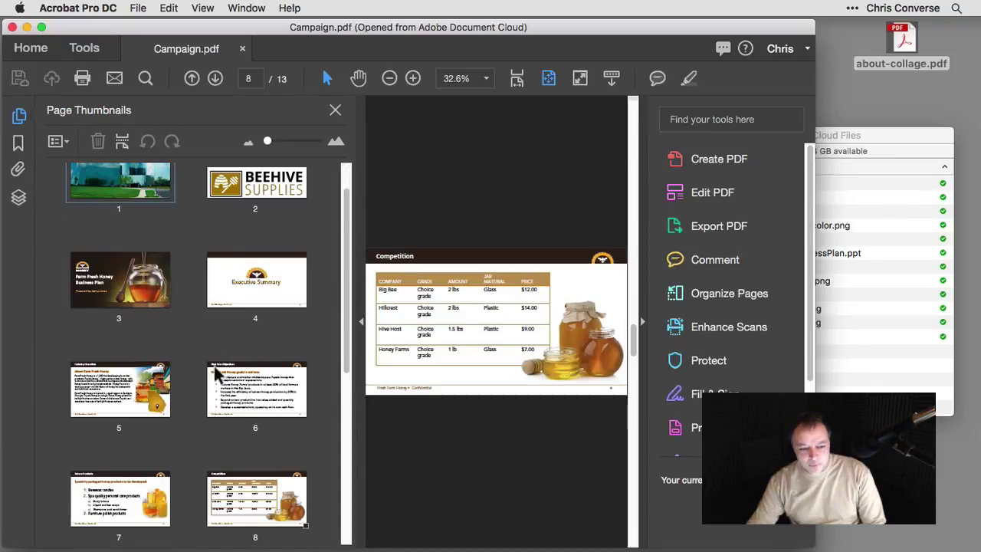
left_click_drag(345, 327, 337, 464)
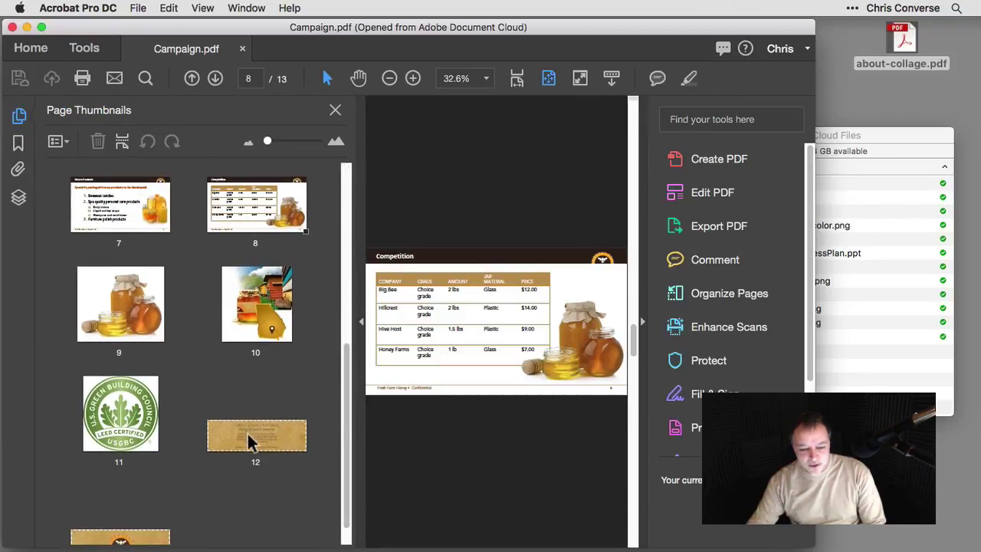
left_click(249, 442)
left_click_drag(344, 407, 344, 449)
left_click(149, 513)
left_click(245, 409)
left_click_drag(345, 412, 348, 197)
- Open Send & Track from the Review & Approve tools with Campaign.pdf as the file
left_click(84, 49)
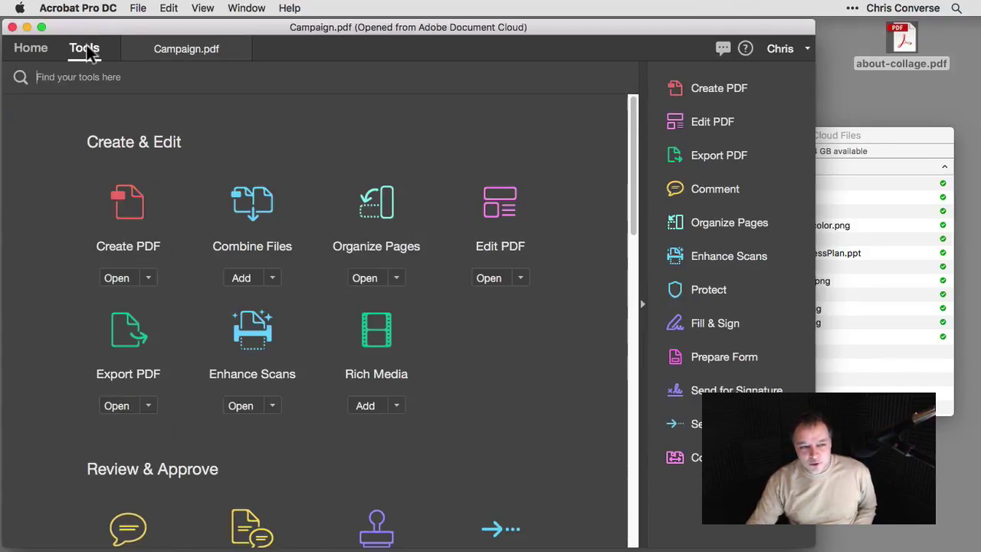
scroll(636, 245, "down", 2)
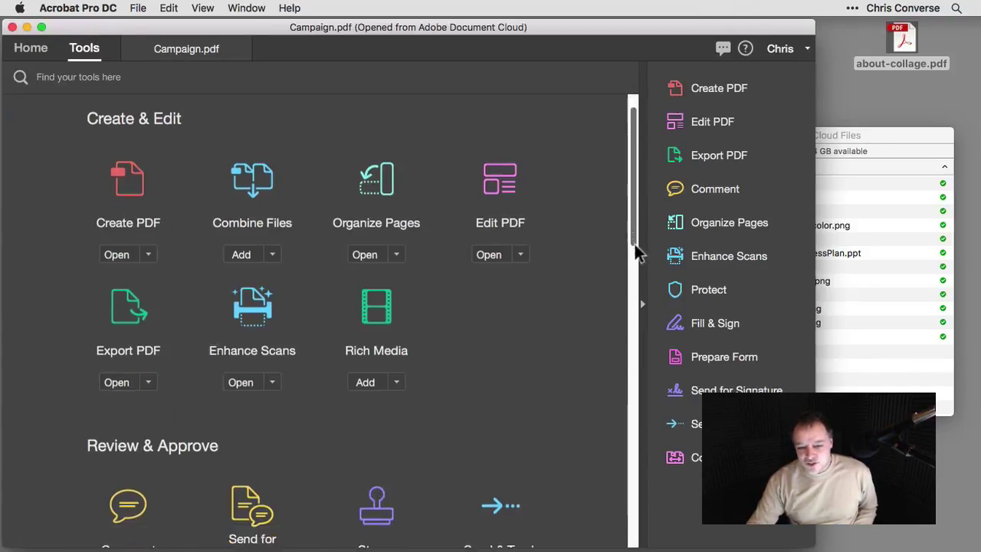
left_click_drag(634, 246, 648, 343)
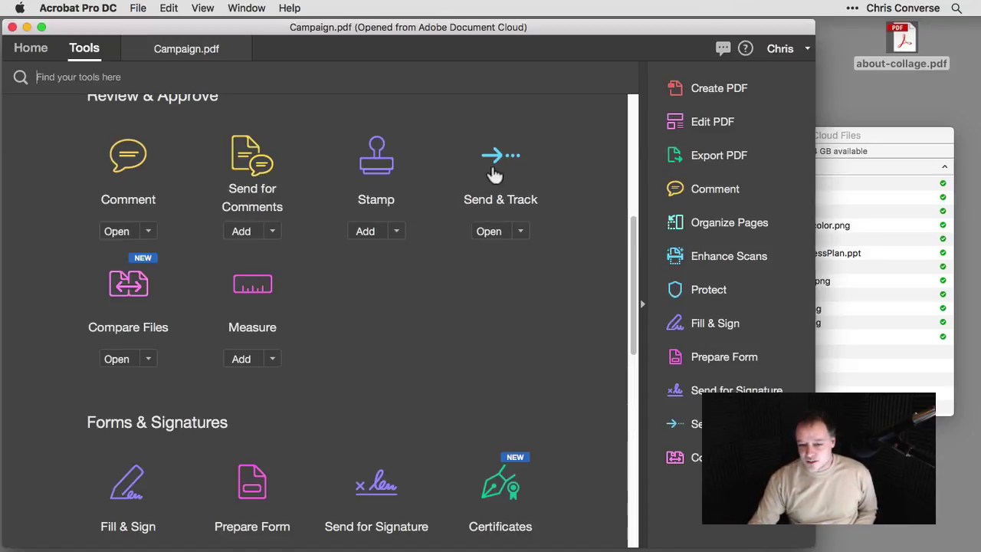
left_click(491, 229)
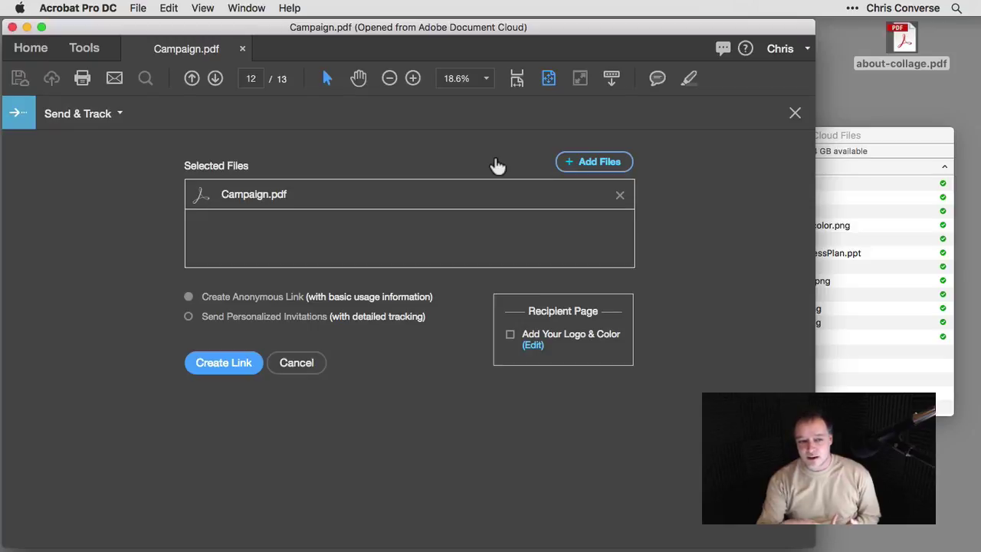
- Leave Send & Track and scroll the Tools overview to Forms & Signatures and Protect & Standardize
left_click(86, 49)
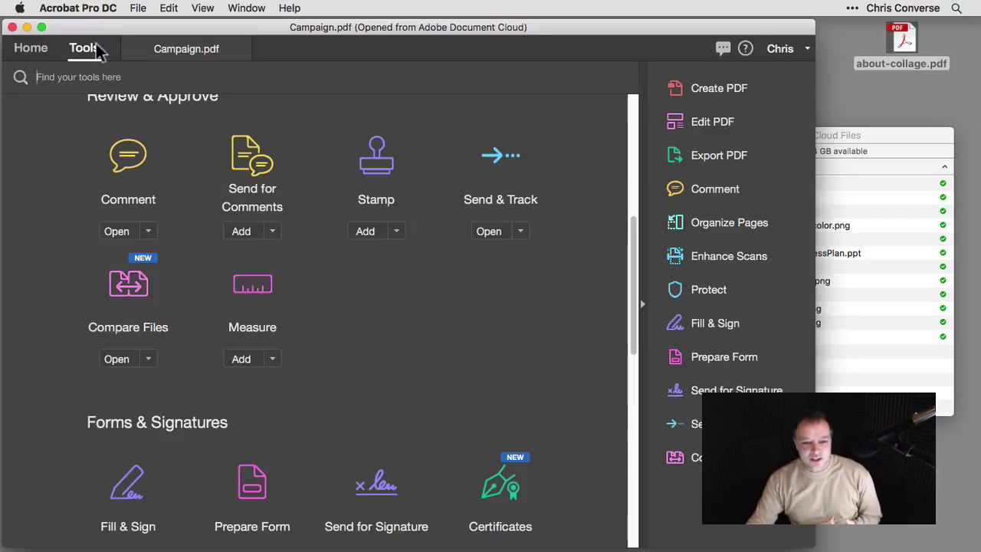
scroll(449, 323, "down", 5)
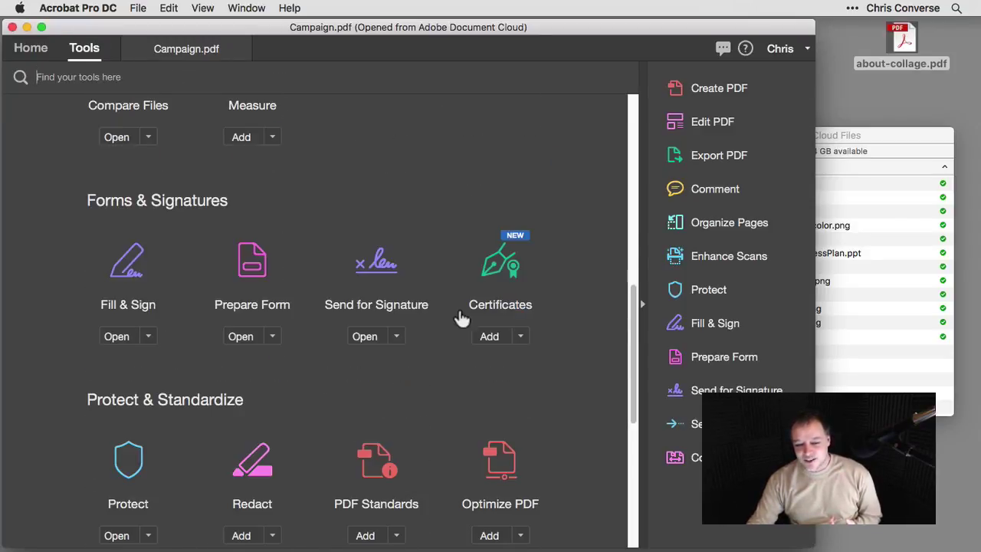
scroll(449, 327, "down", 2)
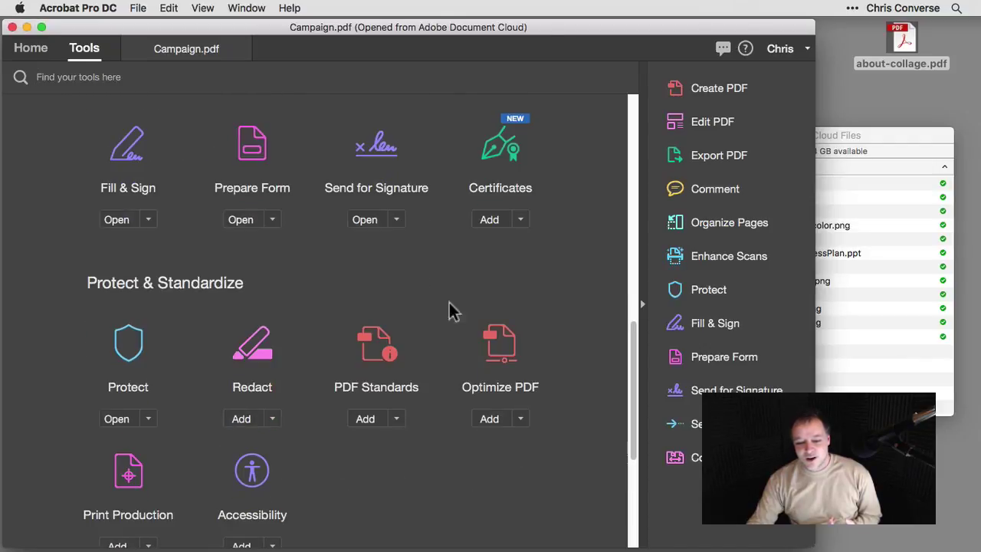